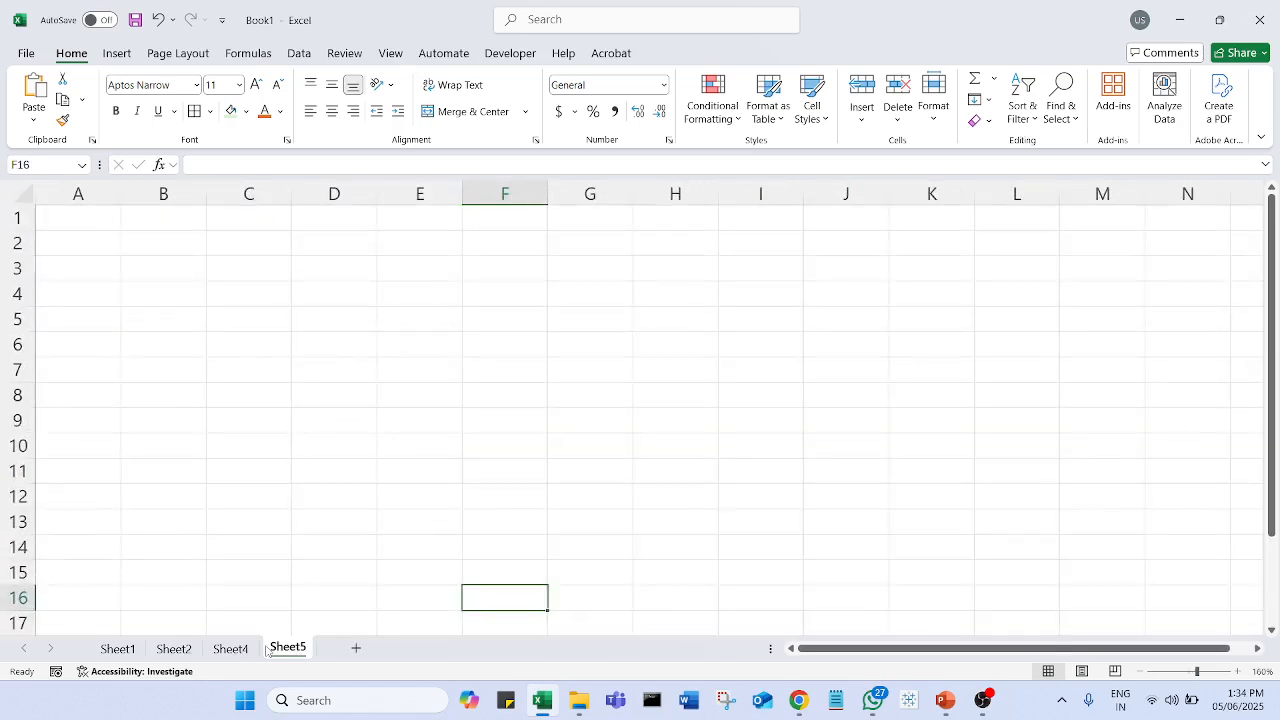
# Copy the sales performance ratings text box from Sheet4 and paste it onto Sheet5.
pyautogui.click(218, 650)
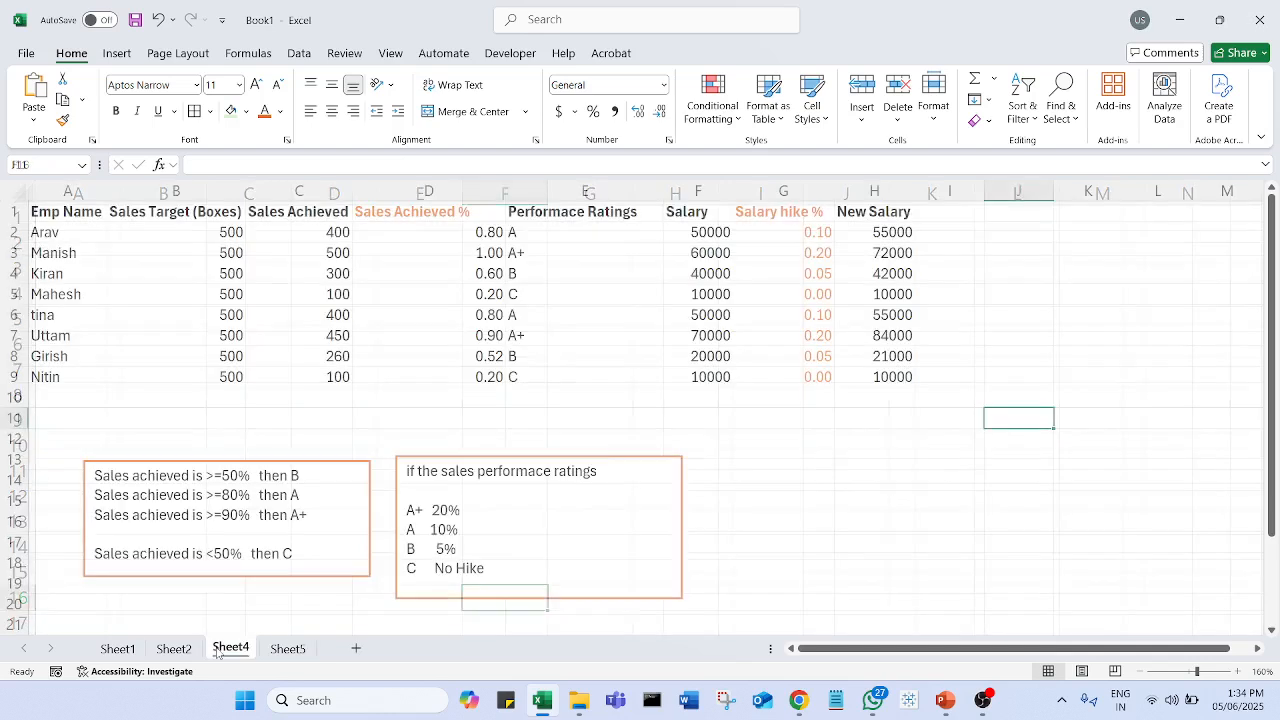
pyautogui.click(479, 463)
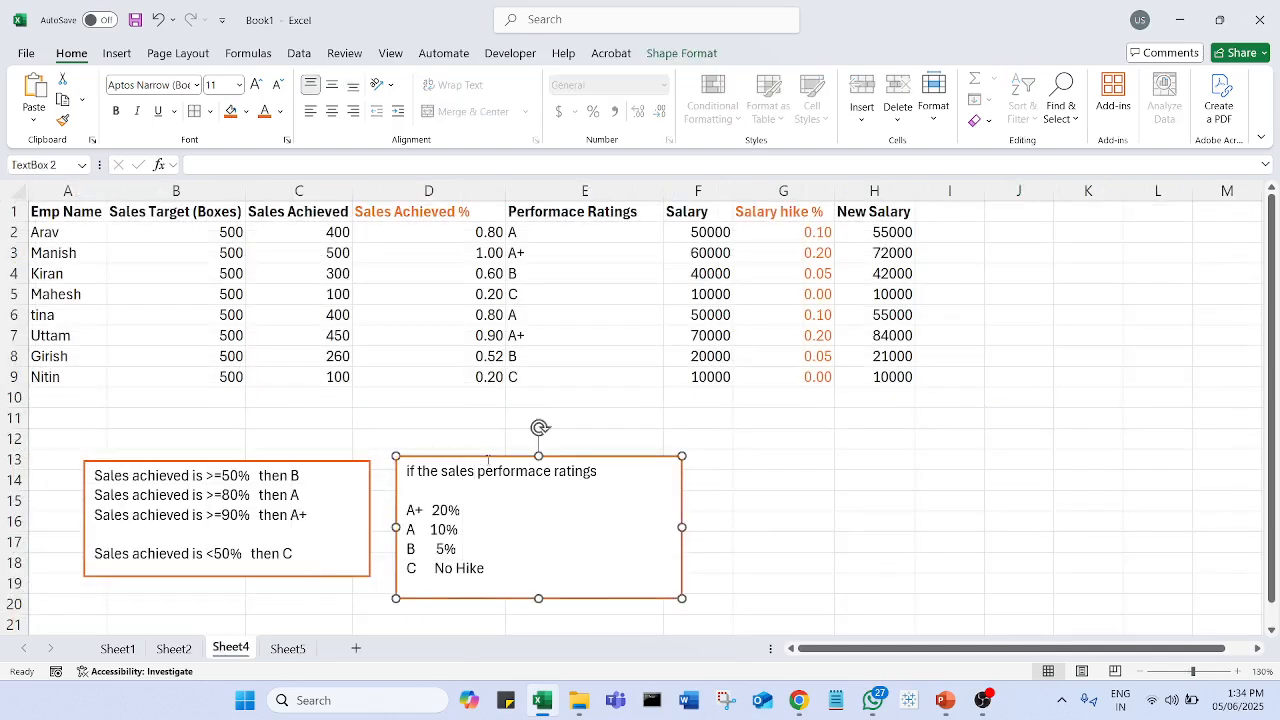
pyautogui.click(288, 649)
pyautogui.click(770, 320)
pyautogui.hotkey('ctrl', 'v')
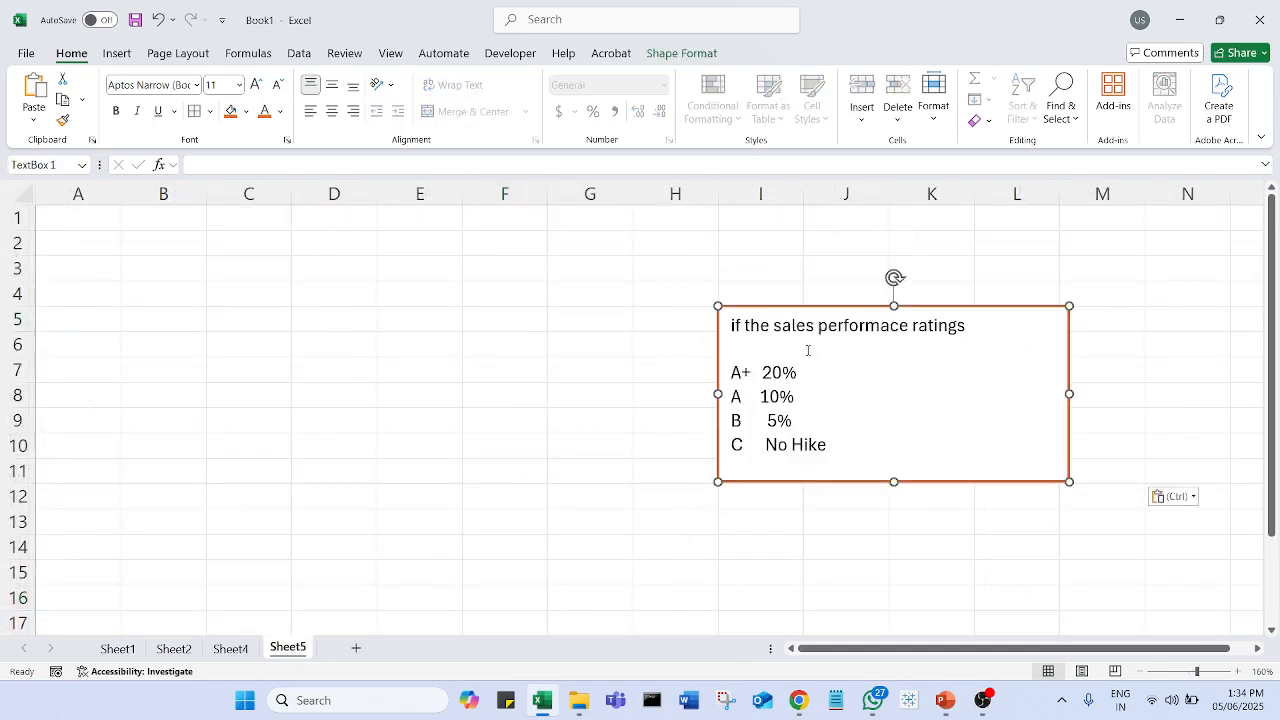
# Replace the pasted text box's content with "Data Cleaning -> Correcting the data".
pyautogui.hotkey('ctrl', 'a')
pyautogui.write('Data')
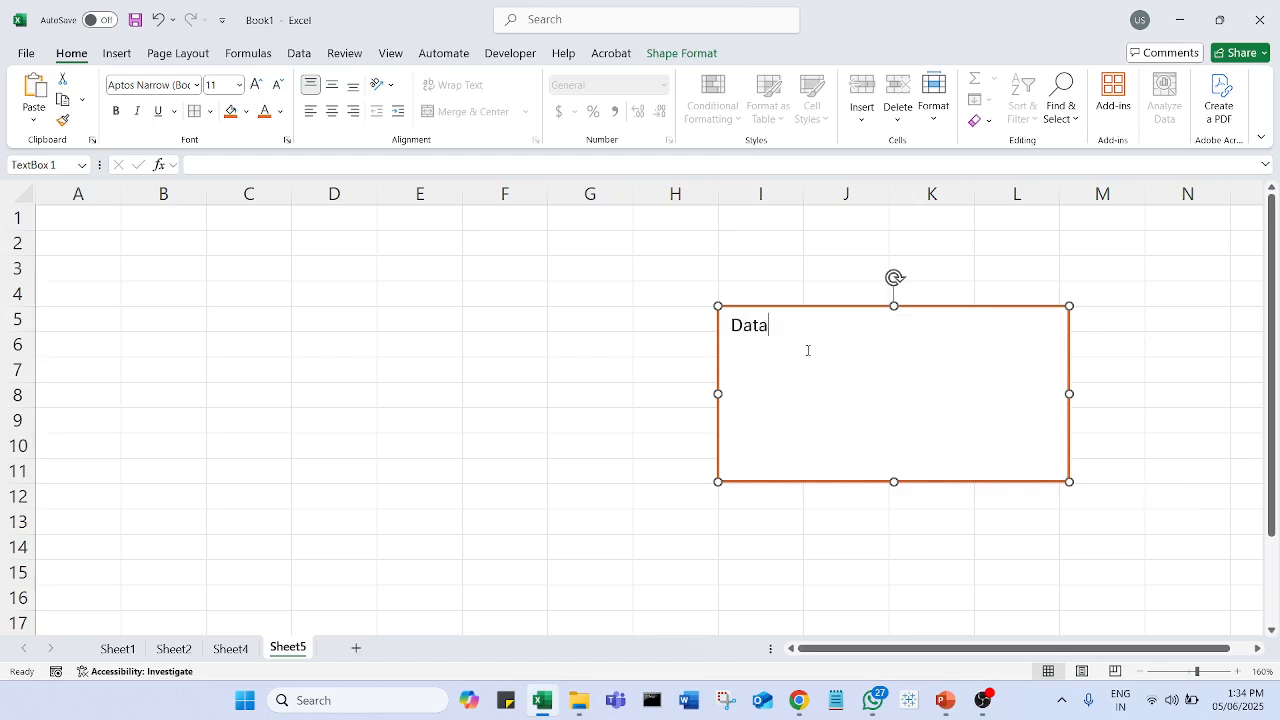
pyautogui.write(' Cleaning -> Correcting the data')
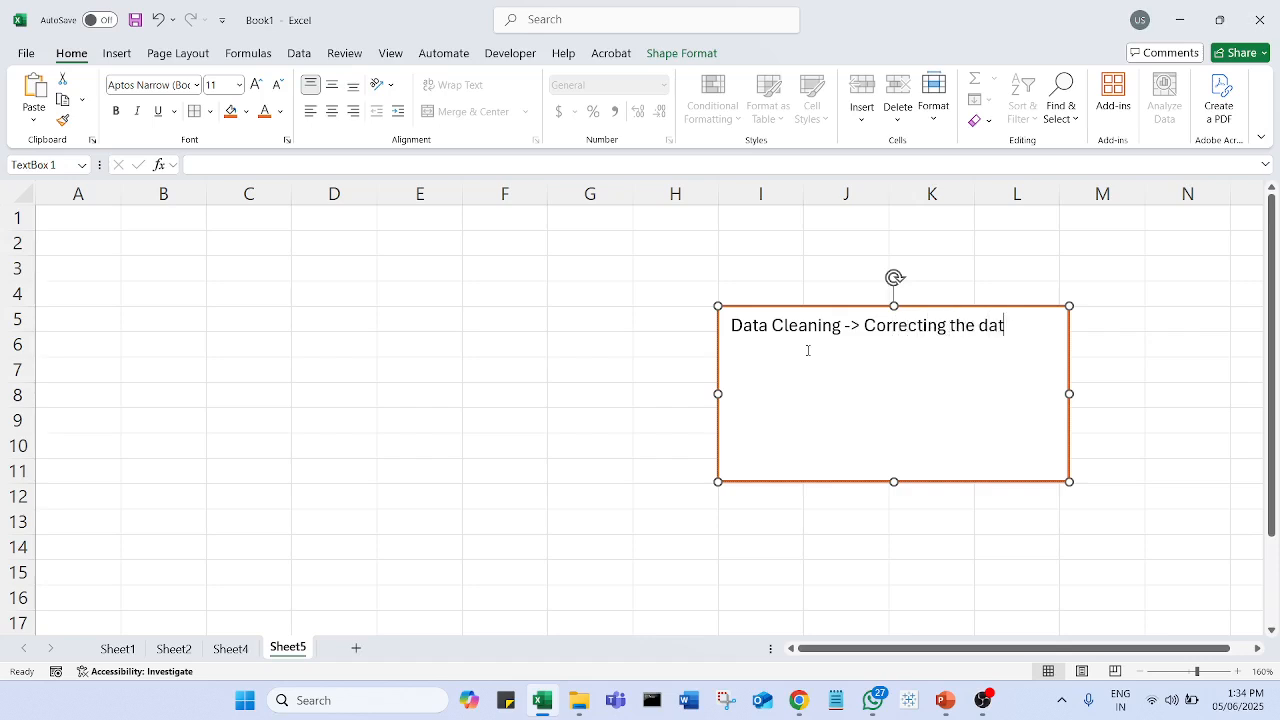
pyautogui.click(357, 403)
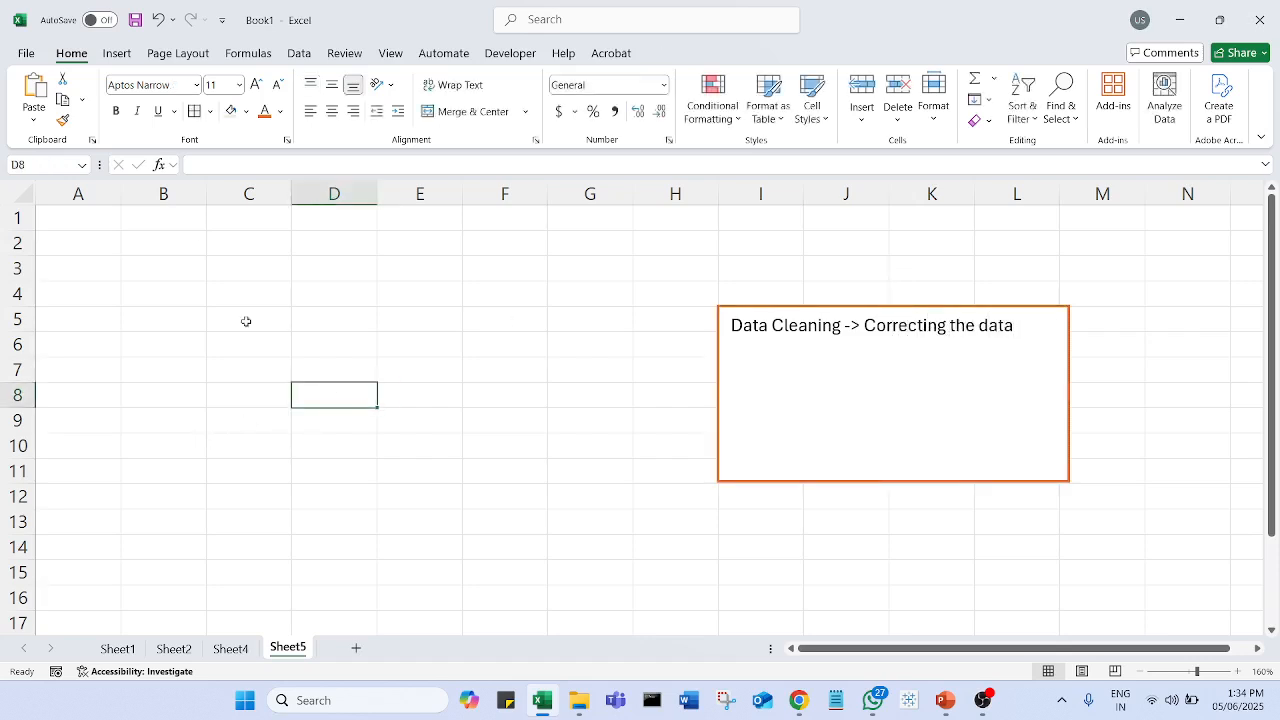
# Enter the headers "Students" in A1 and "Term 1" in B1.
pyautogui.click(79, 219)
pyautogui.write('Students')
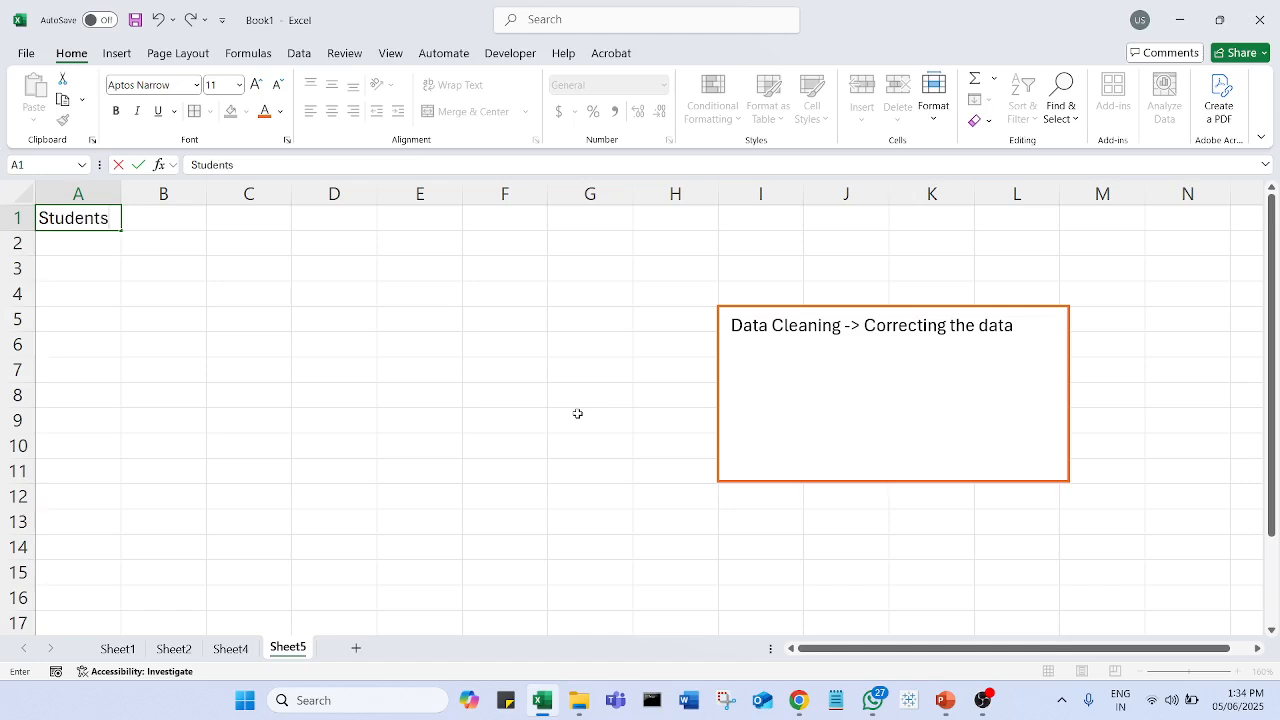
pyautogui.press('Tab')
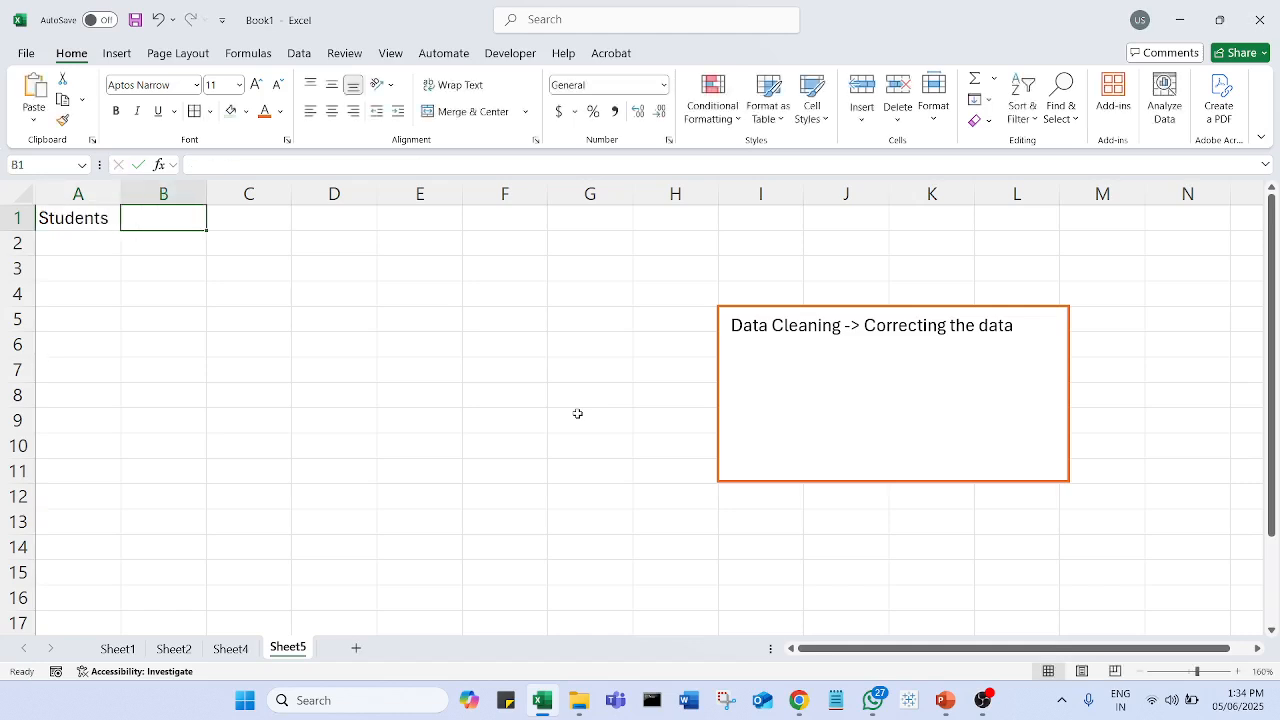
pyautogui.write('Tem')
pyautogui.press('BackSpace')
pyautogui.write('r')
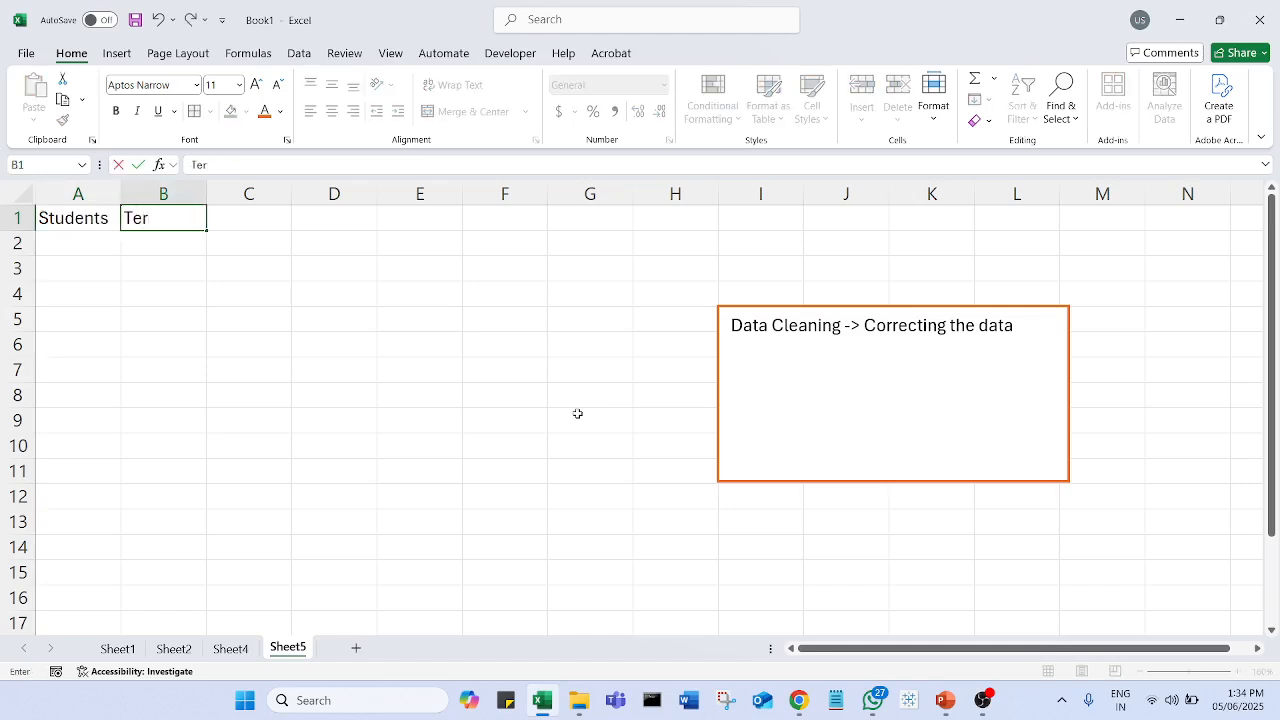
pyautogui.write('m 1')
pyautogui.press('Tab')
# Fill the Term 1 header across to D1 to produce Term 2 and Term 3.
pyautogui.click(194, 222)
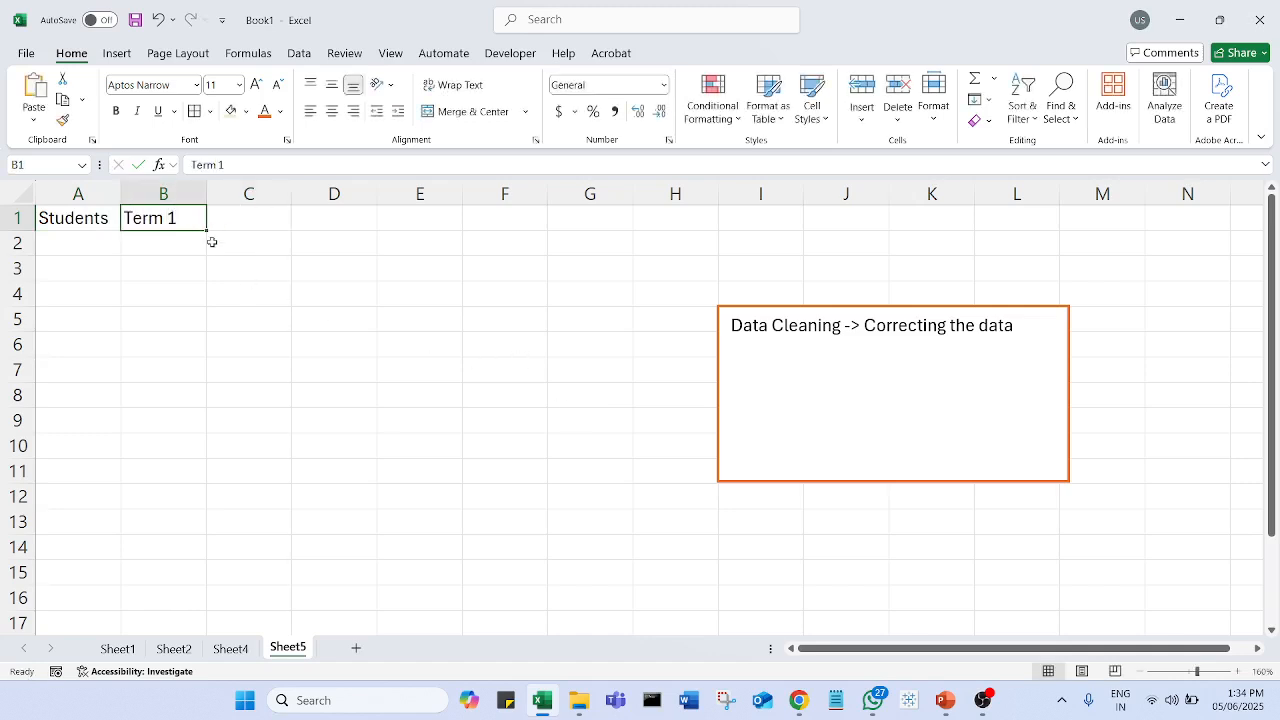
pyautogui.moveTo(206, 231); pyautogui.dragTo(380, 238)
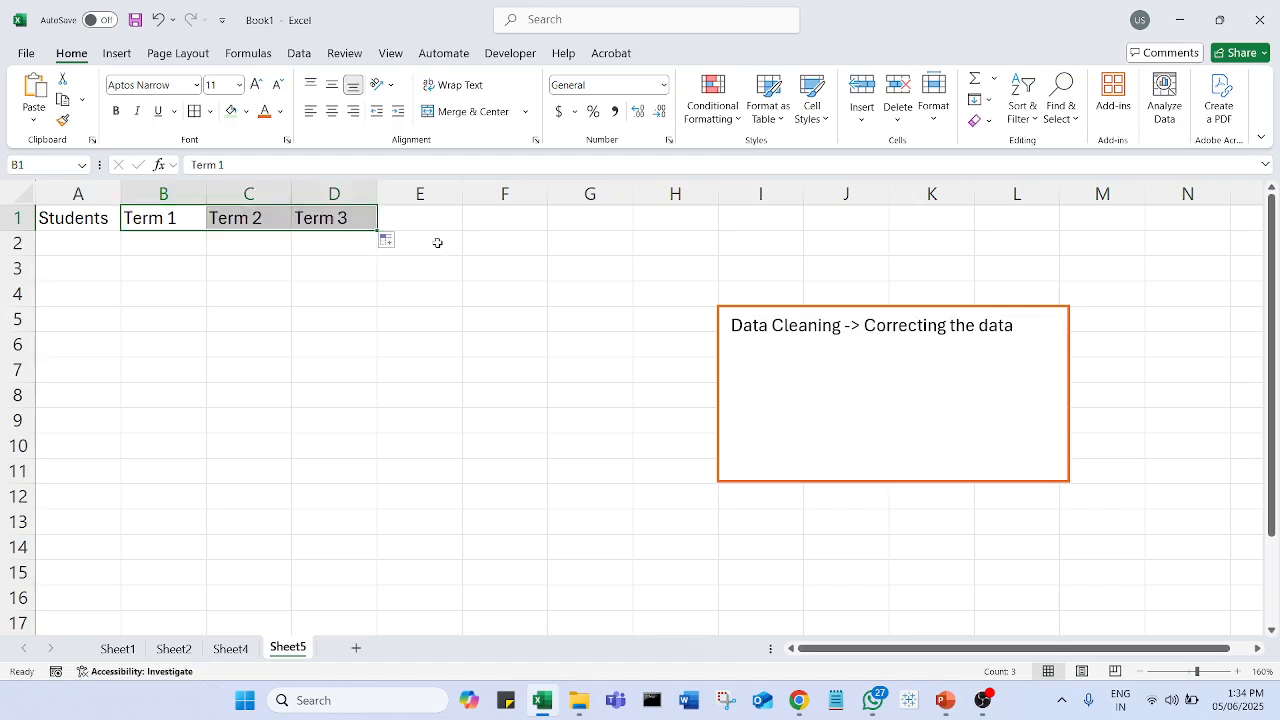
pyautogui.click(311, 327)
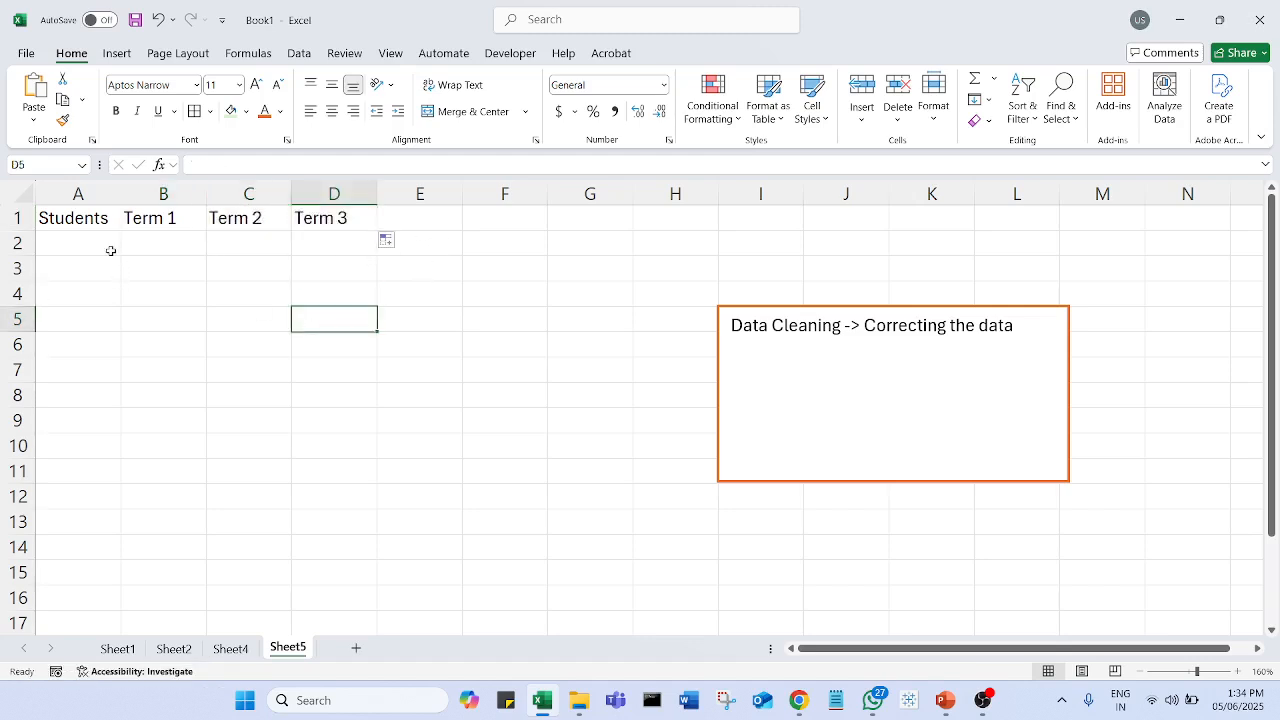
pyautogui.click(111, 251)
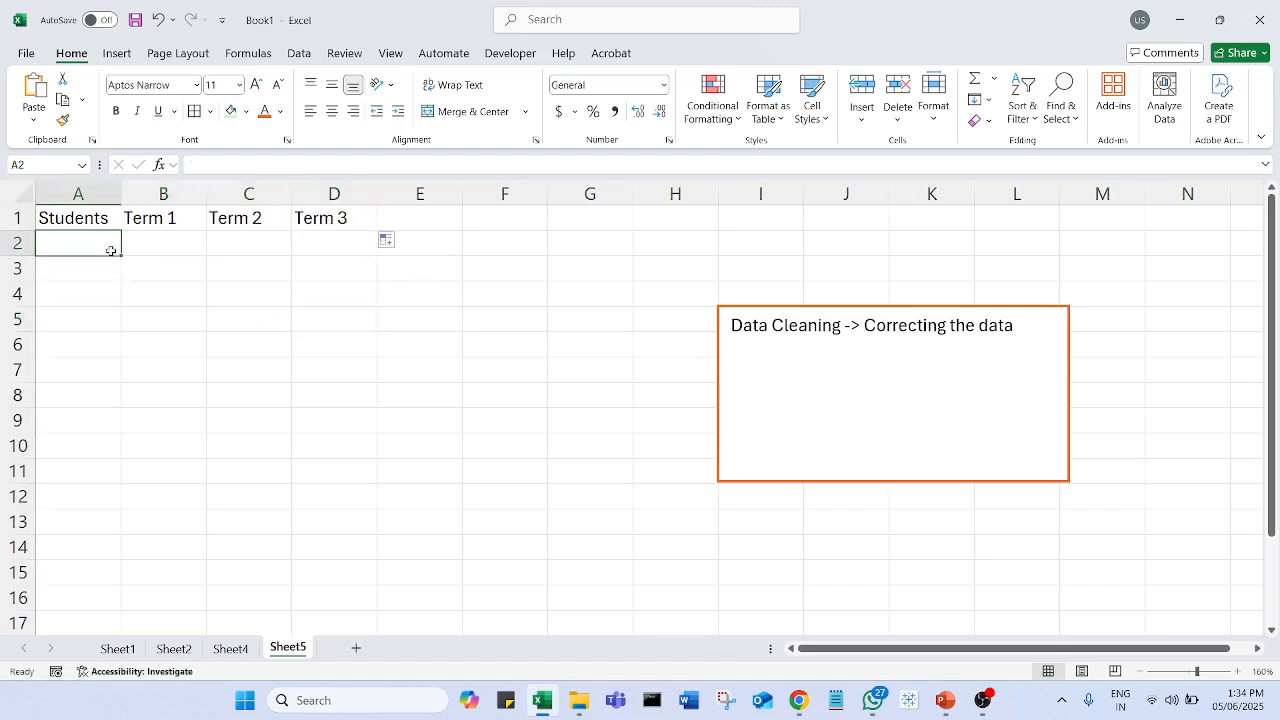
pyautogui.click(173, 648)
pyautogui.moveTo(102, 242); pyautogui.dragTo(92, 412)
pyautogui.click(287, 649)
pyautogui.hotkey('ctrl', 'v')
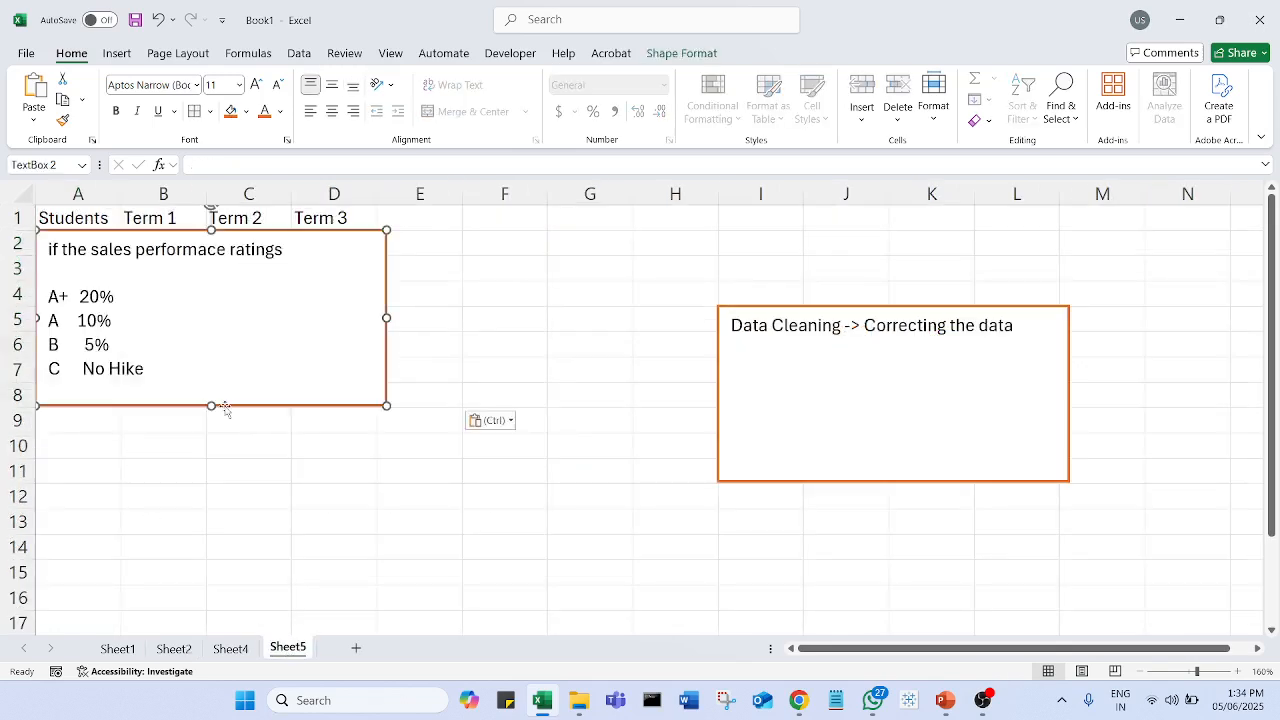
pyautogui.hotkey('ctrl', 'z')
# Copy the employee names in A2:A9 of Sheet4 and paste them under the Students header on Sheet5, starting at A2.
pyautogui.click(229, 648)
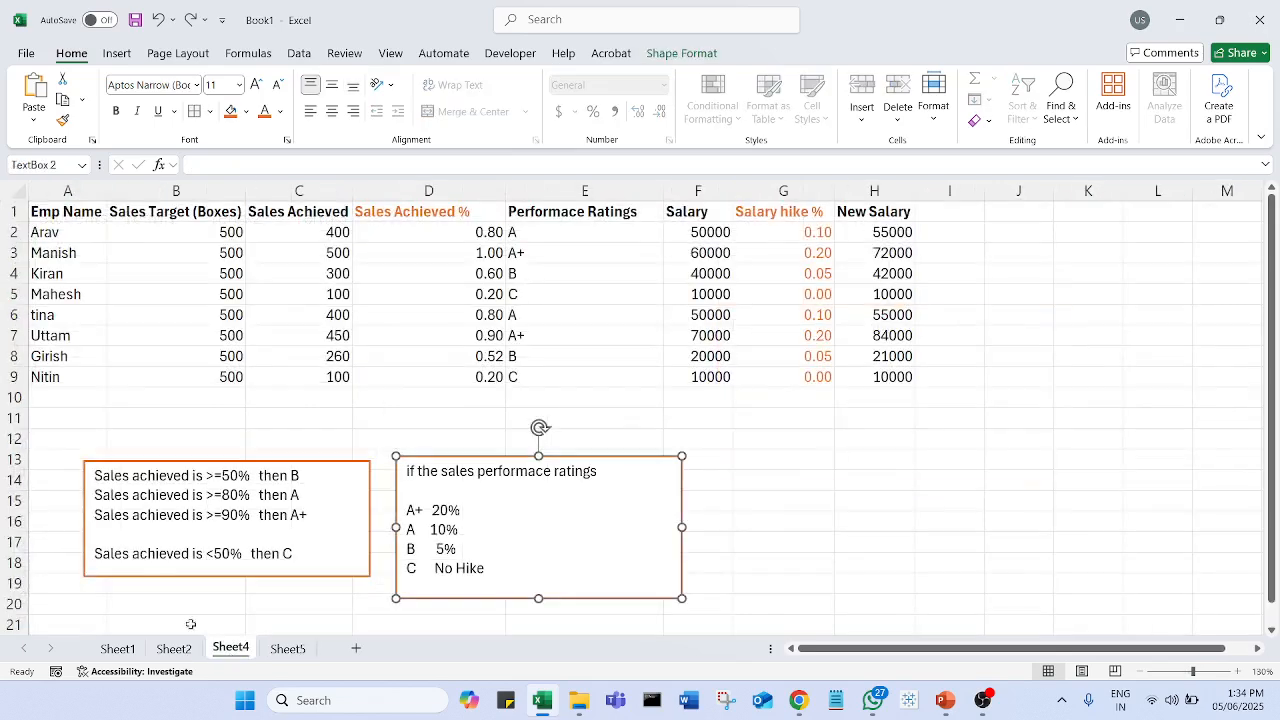
pyautogui.moveTo(94, 242); pyautogui.dragTo(71, 380)
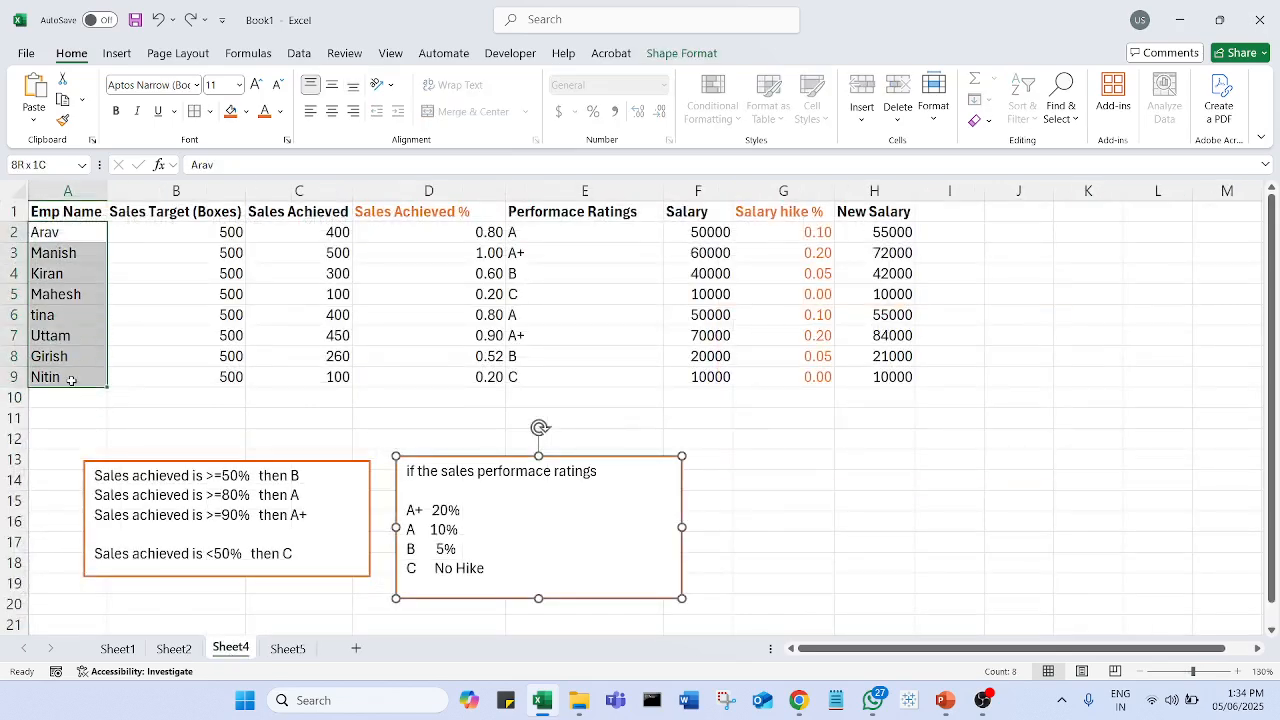
pyautogui.hotkey('ctrl', 'c')
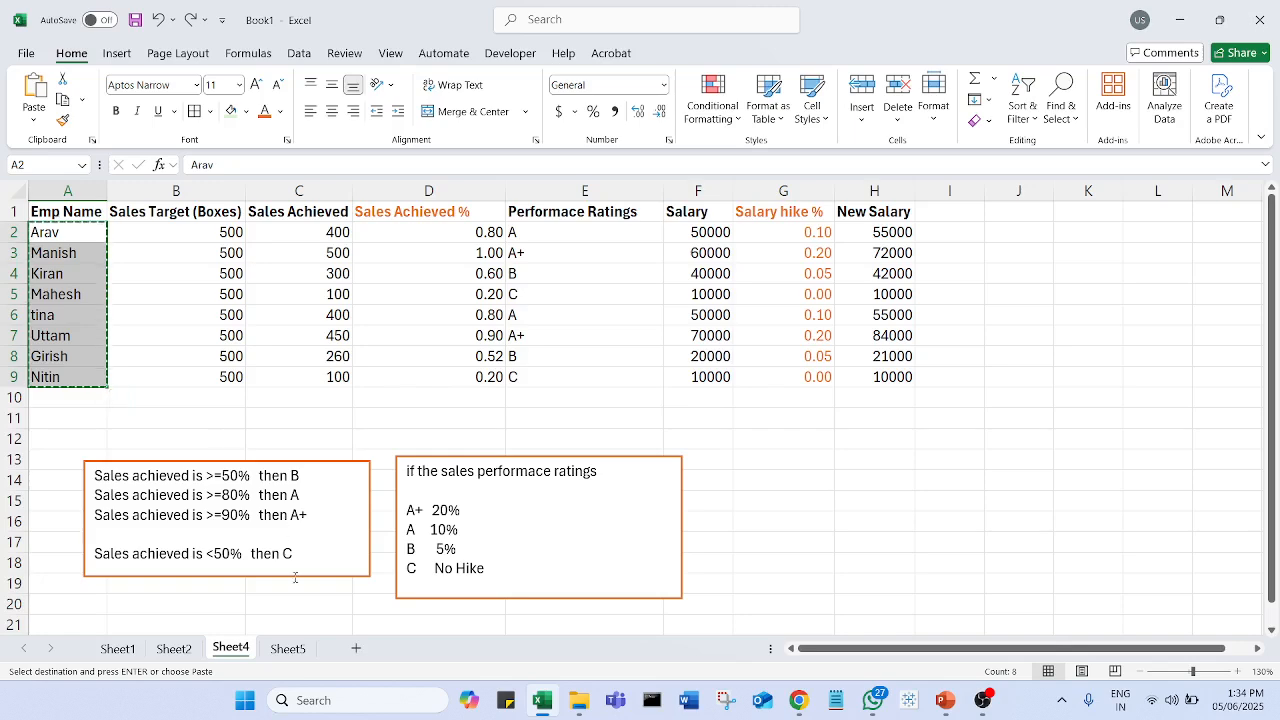
pyautogui.click(288, 649)
pyautogui.hotkey('ctrl', 'v')
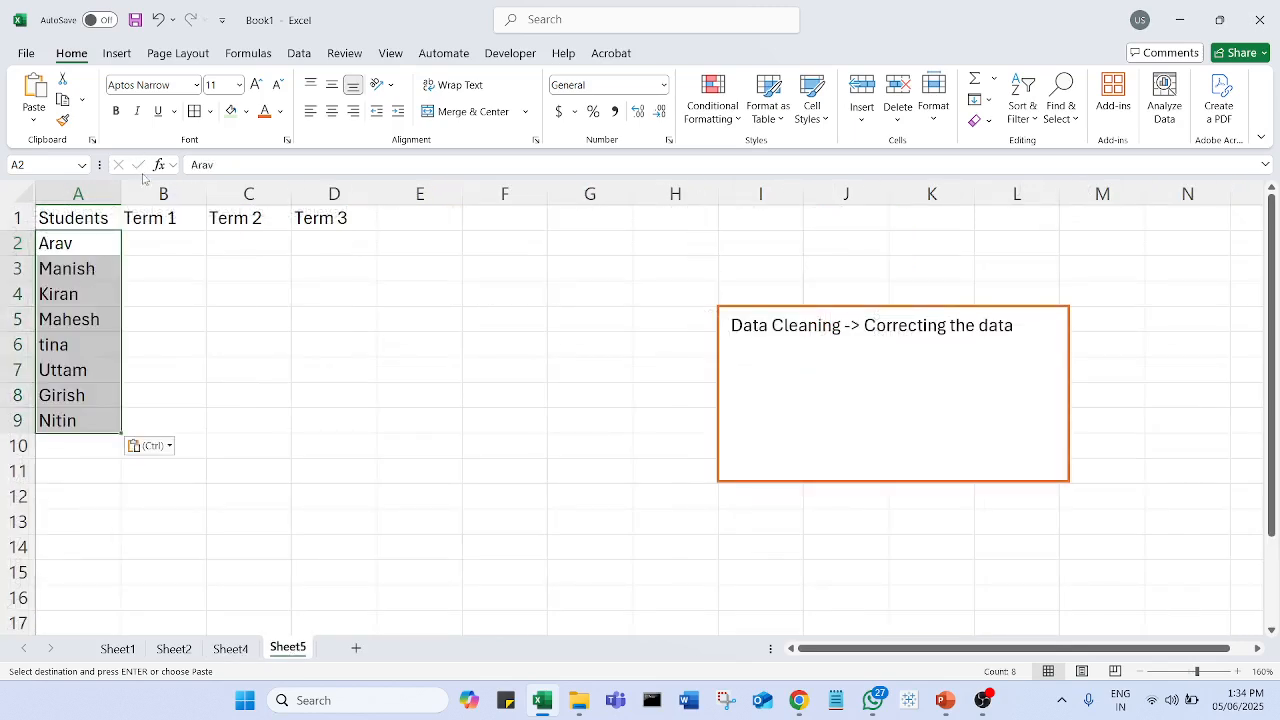
# Enter the formula =RANDBETWEEN(10,100) in B2 to generate the first Term 1 score.
pyautogui.click(163, 243)
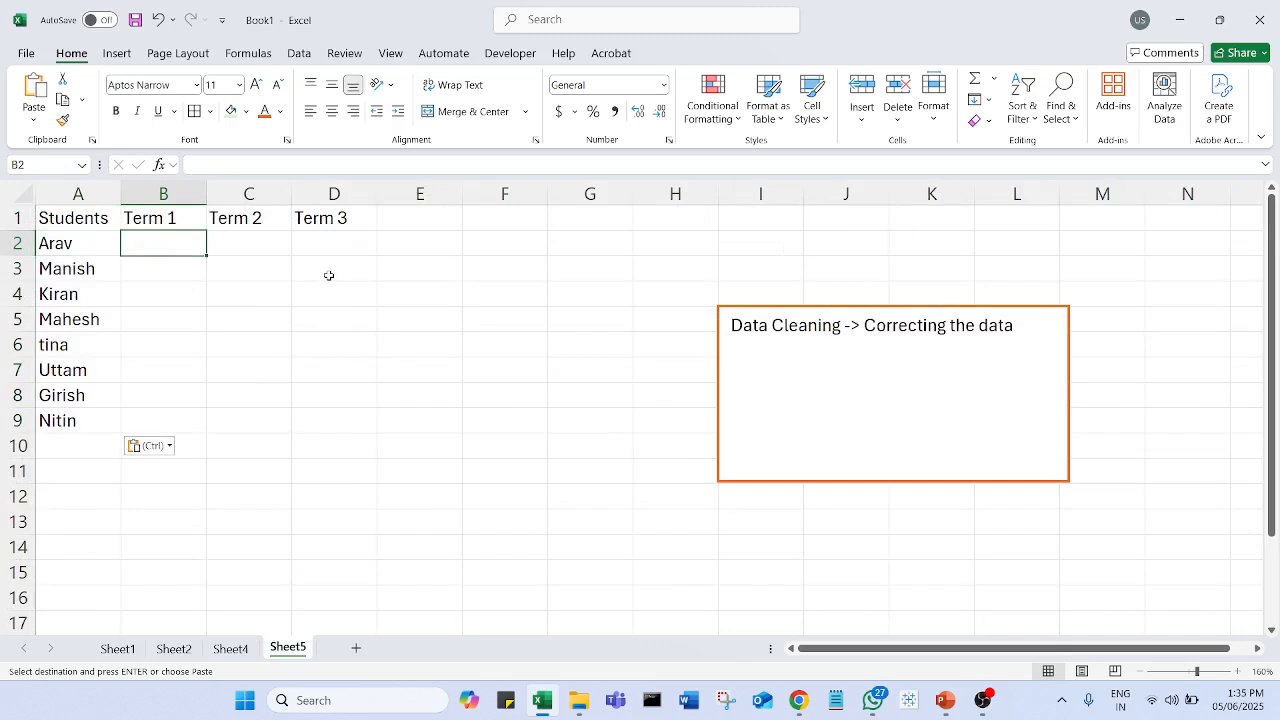
pyautogui.write('=rand')
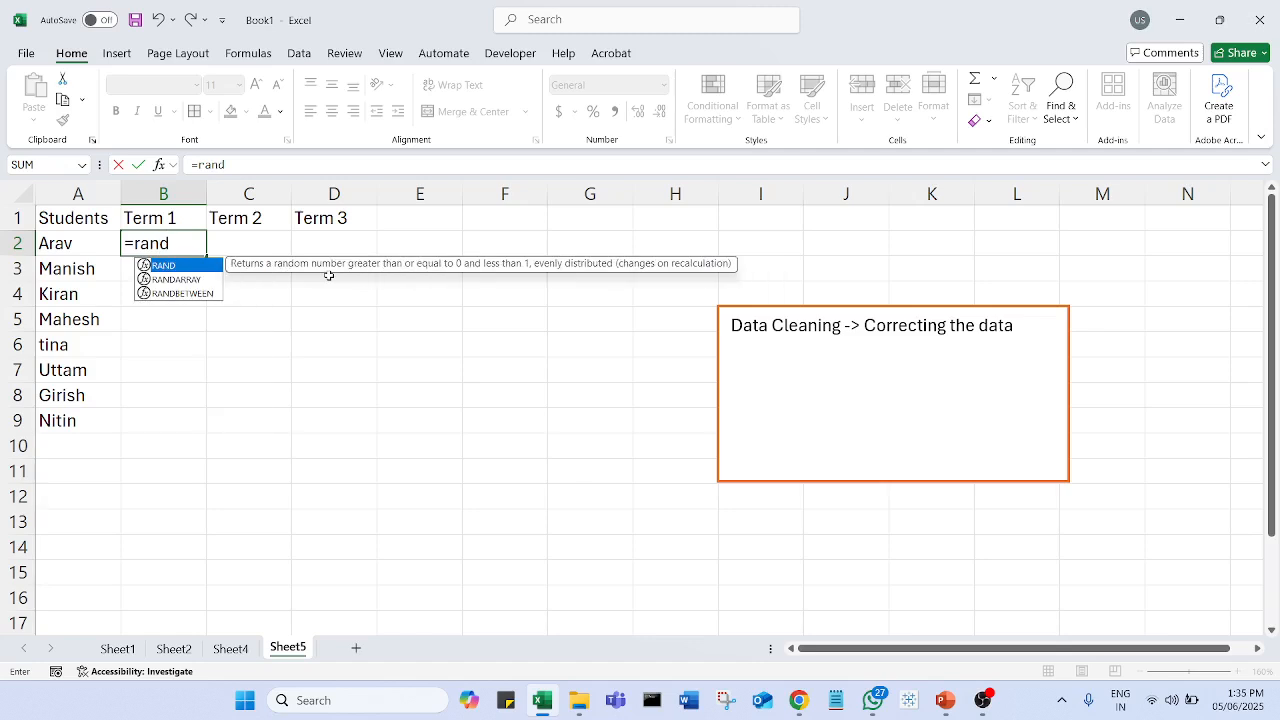
pyautogui.click(199, 295)
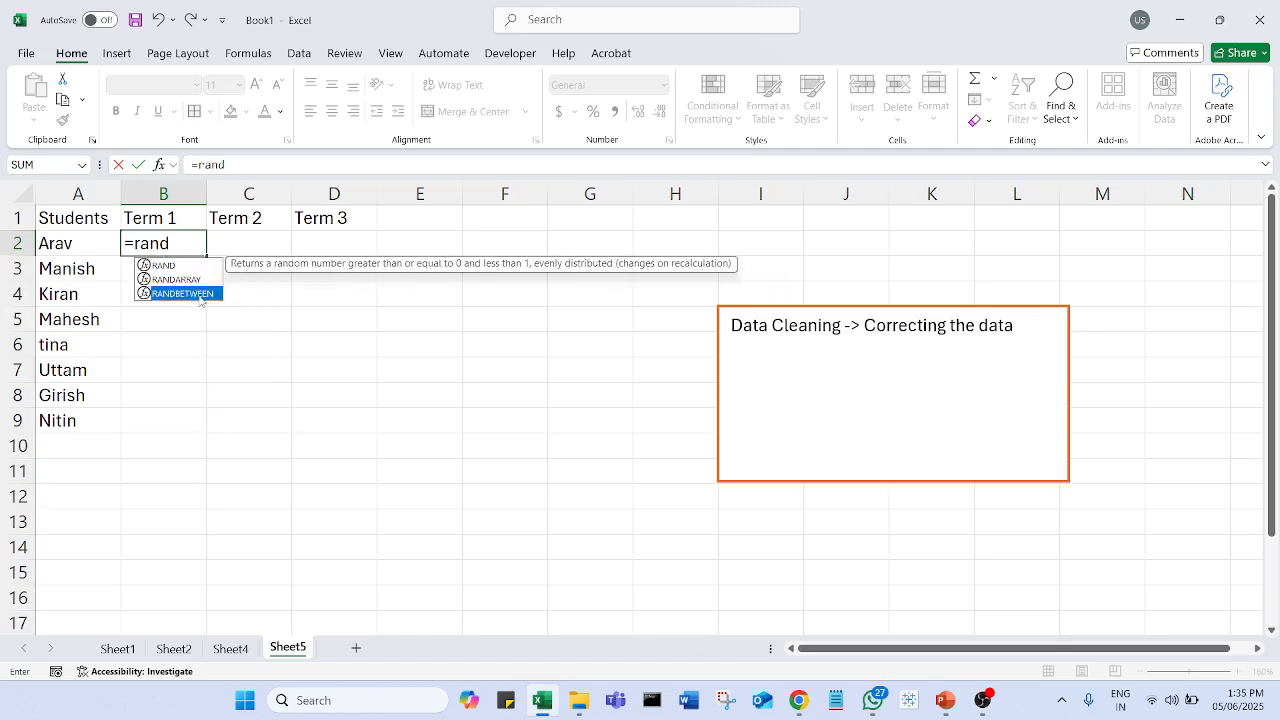
pyautogui.doubleClick(182, 293)
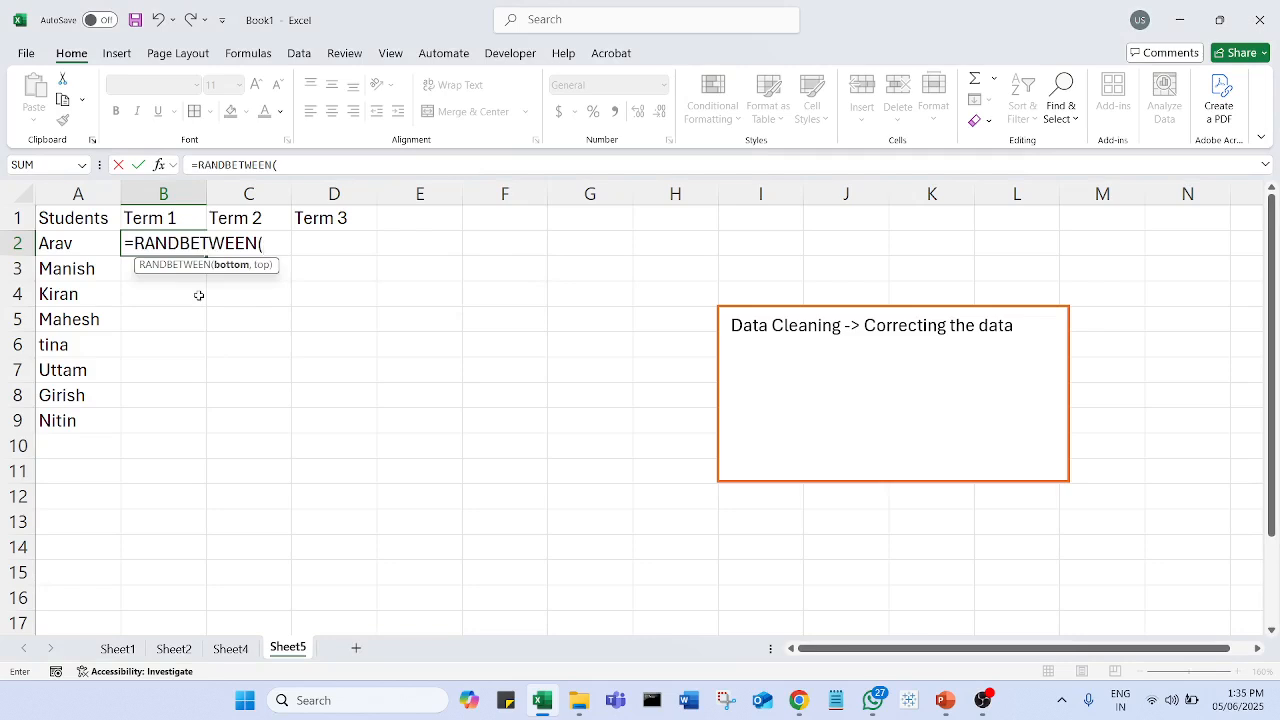
pyautogui.write('10,100')
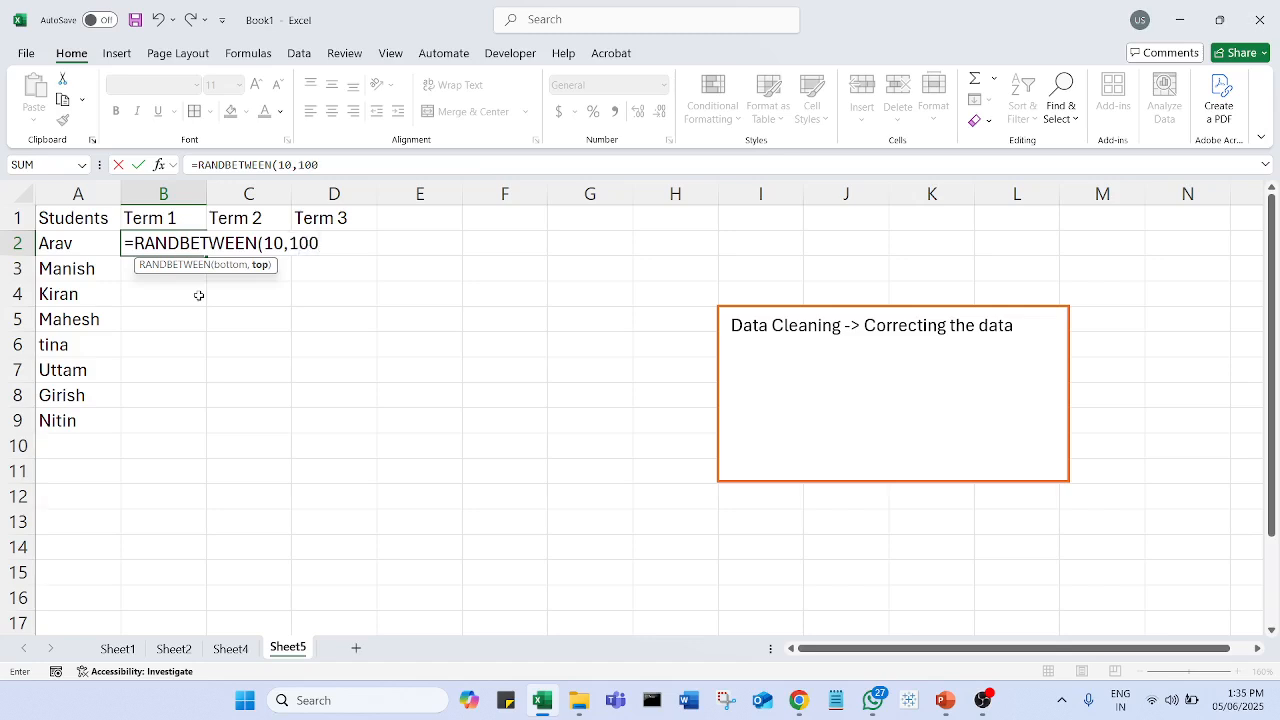
pyautogui.write(')')
pyautogui.press('Return')
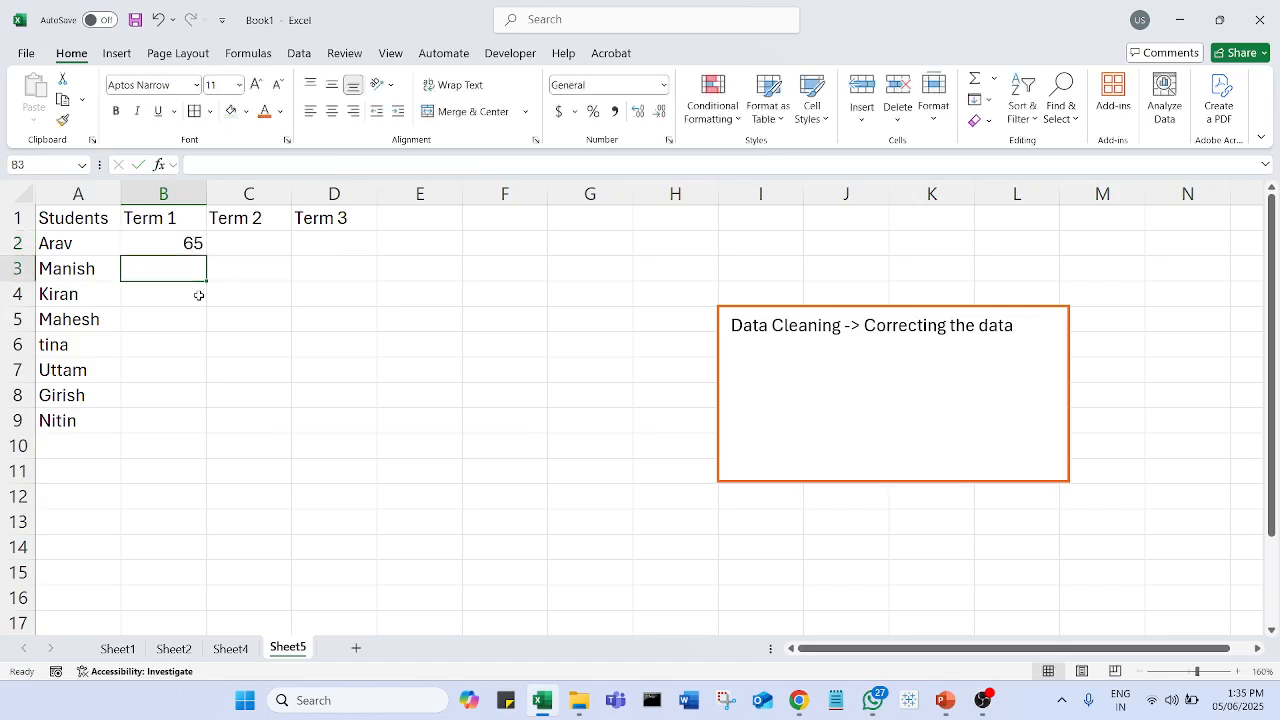
# Fill the random score formula from B2 through the range B2:D9.
pyautogui.click(190, 248)
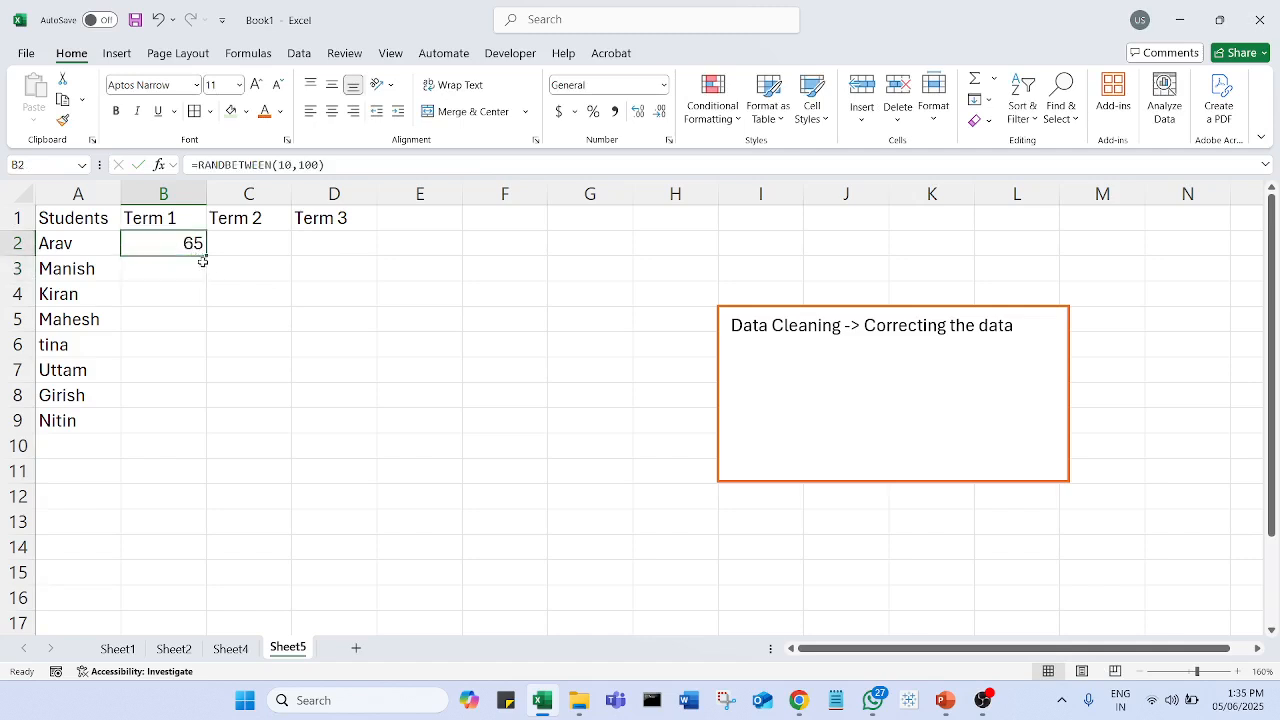
pyautogui.moveTo(206, 258); pyautogui.dragTo(346, 420)
pyautogui.click(458, 432)
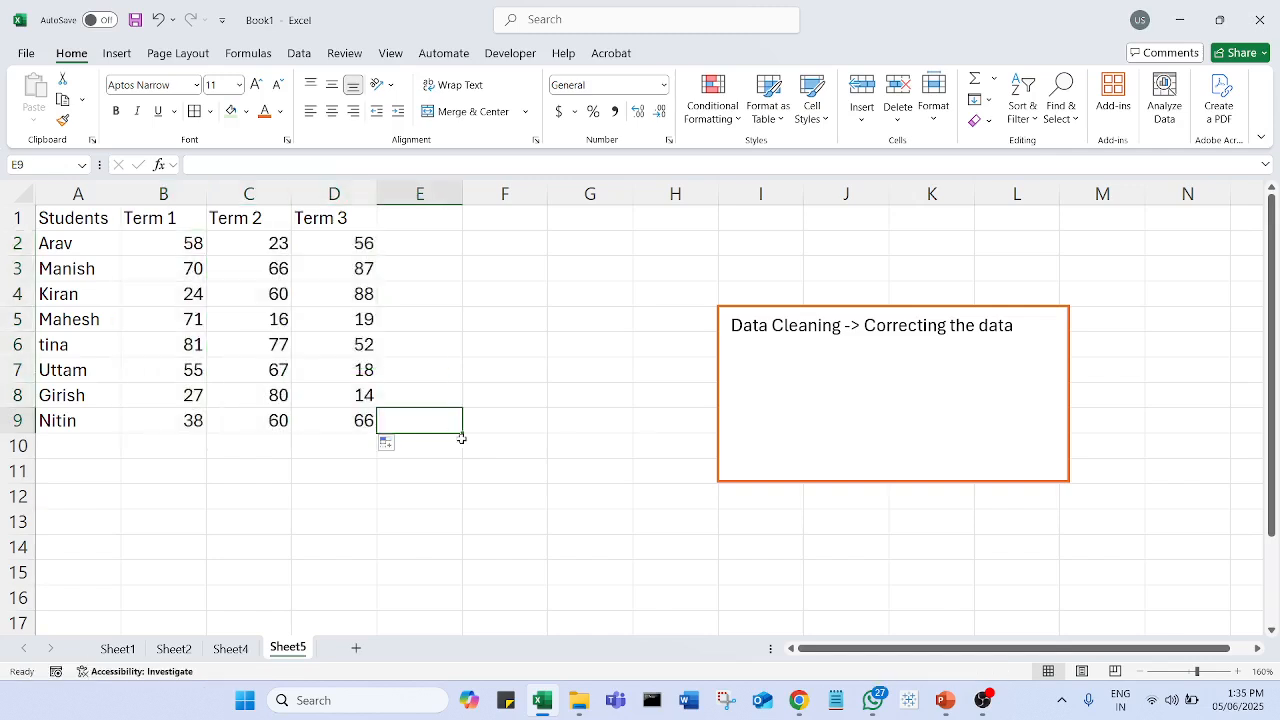
pyautogui.click(551, 353)
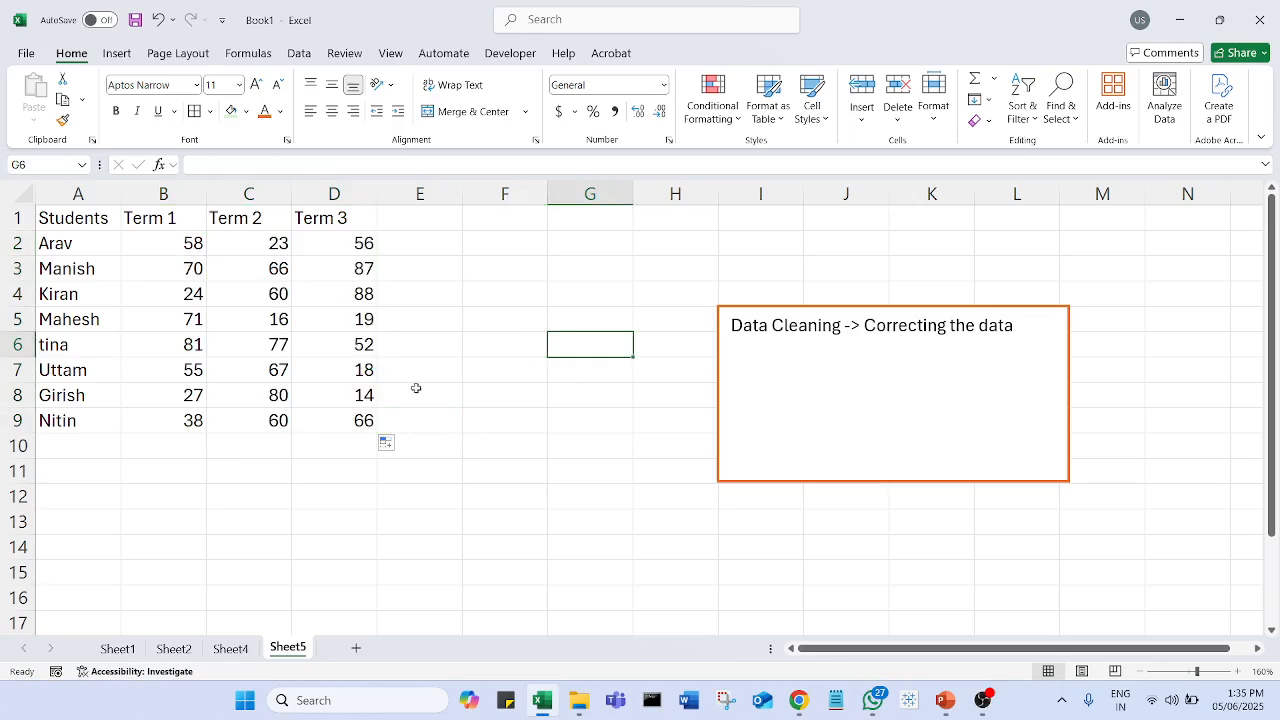
# Clear the scores in cells B4, C6, D4 and D7 to leave gaps in the data.
pyautogui.click(205, 294)
pyautogui.press('Delete')
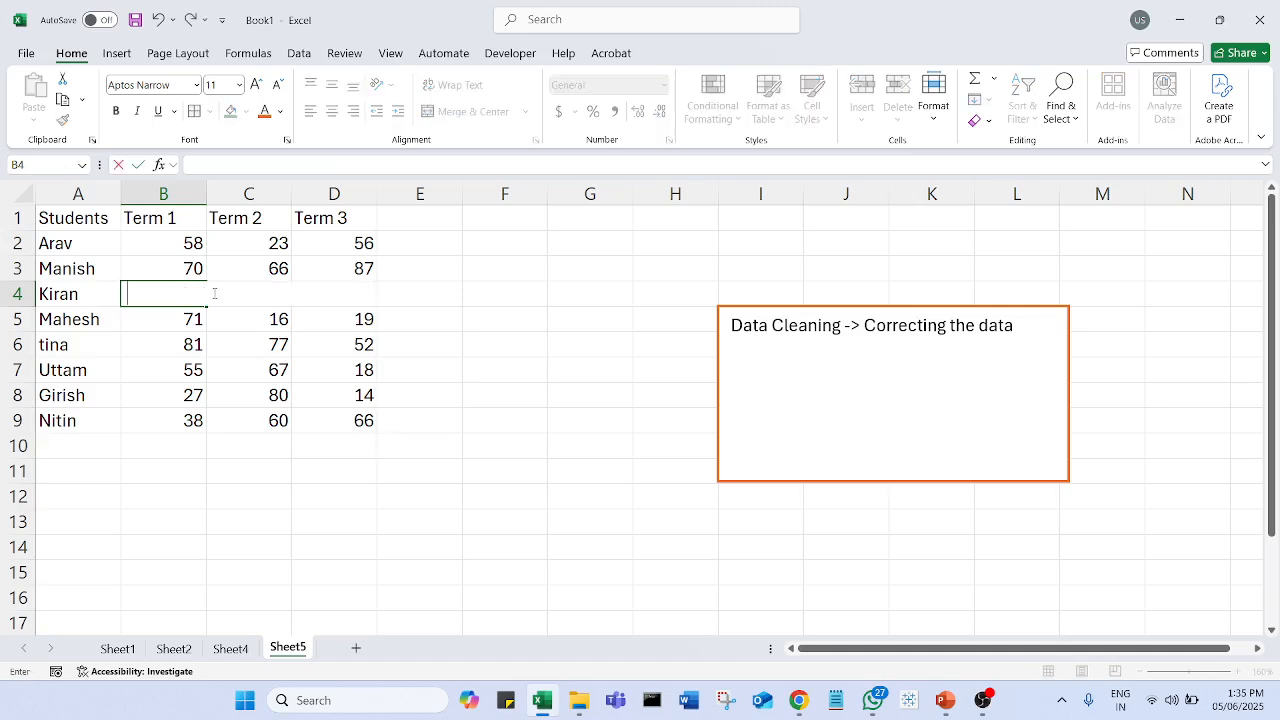
pyautogui.click(218, 398)
pyautogui.click(252, 352)
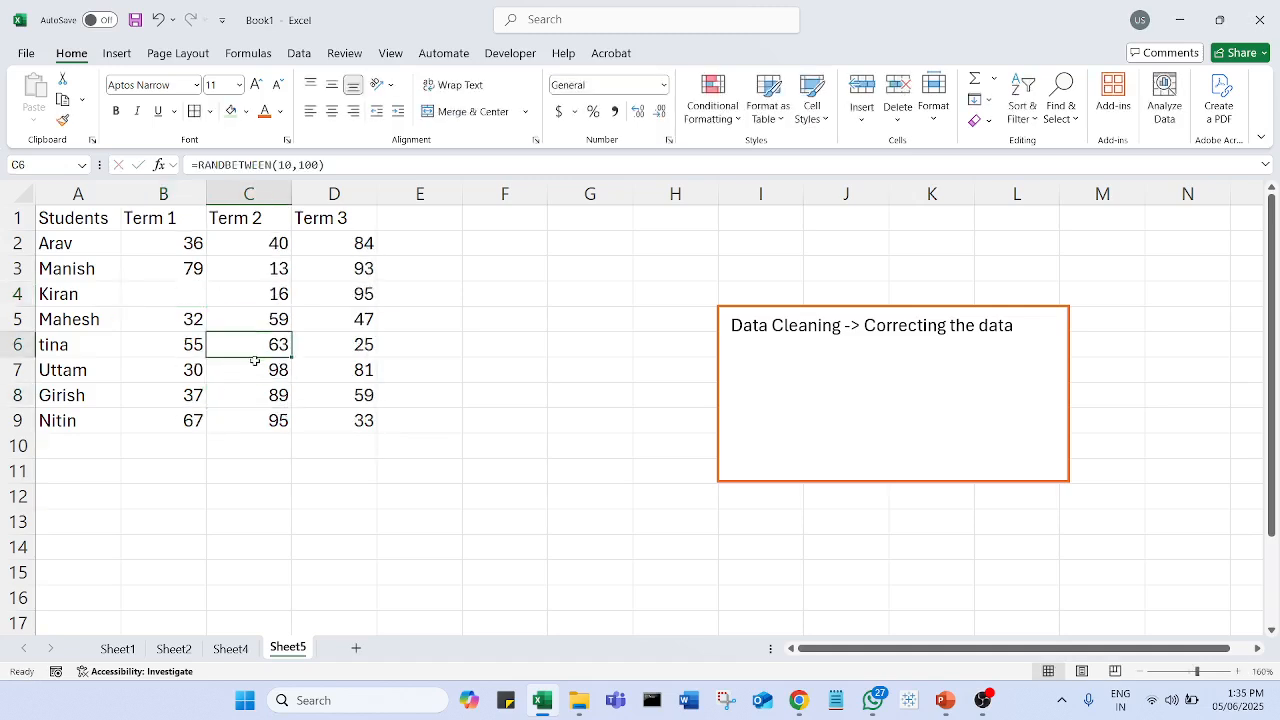
pyautogui.press('Delete')
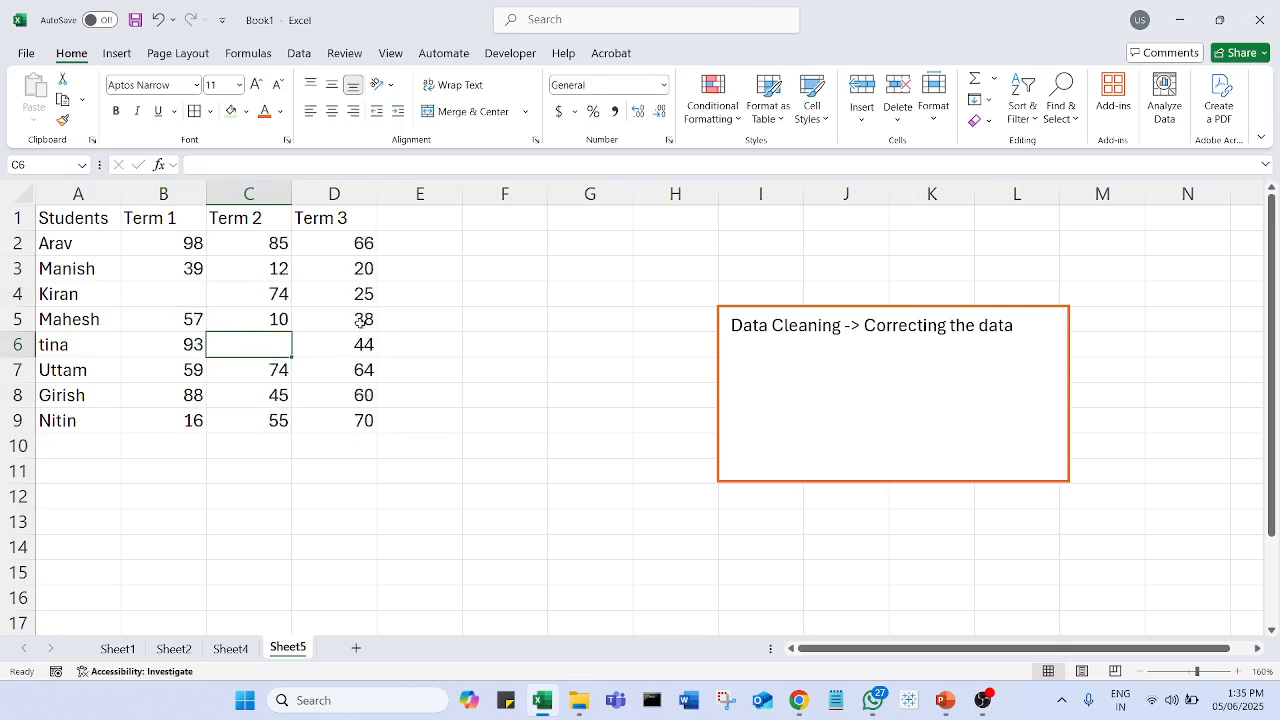
pyautogui.click(362, 298)
pyautogui.press('Delete')
pyautogui.click(495, 445)
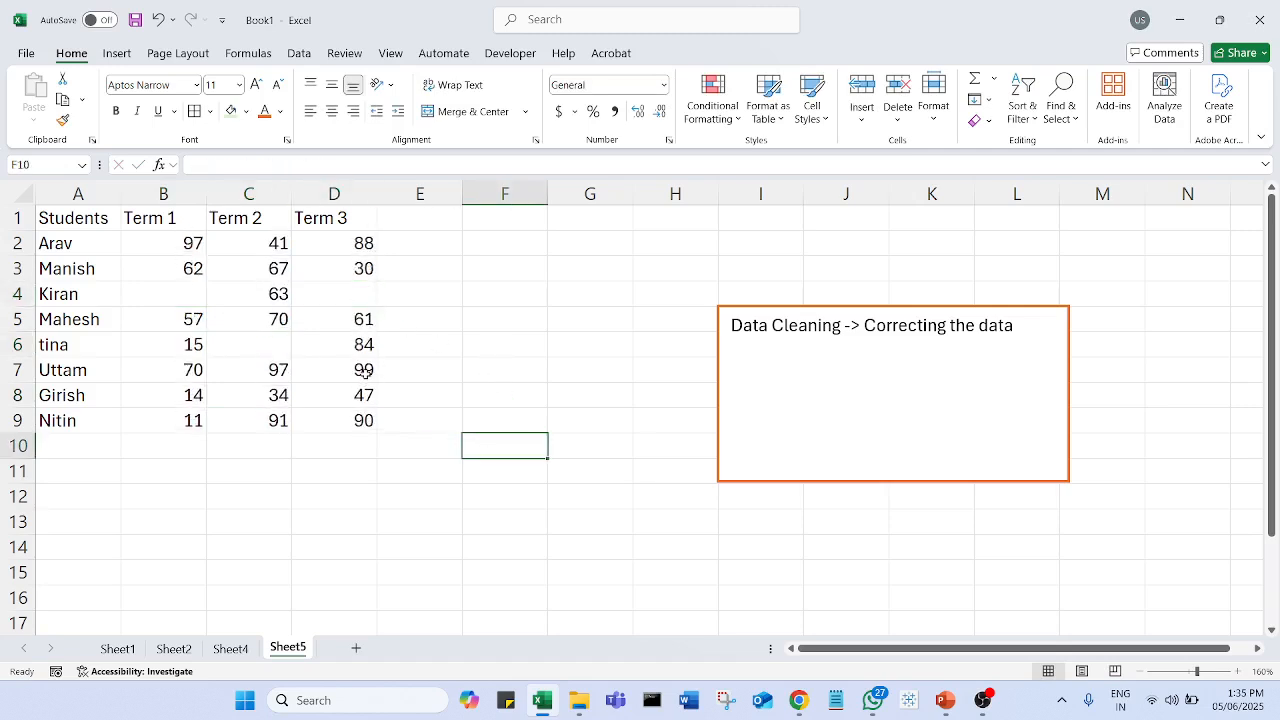
pyautogui.click(364, 380)
pyautogui.press('Delete')
pyautogui.click(400, 495)
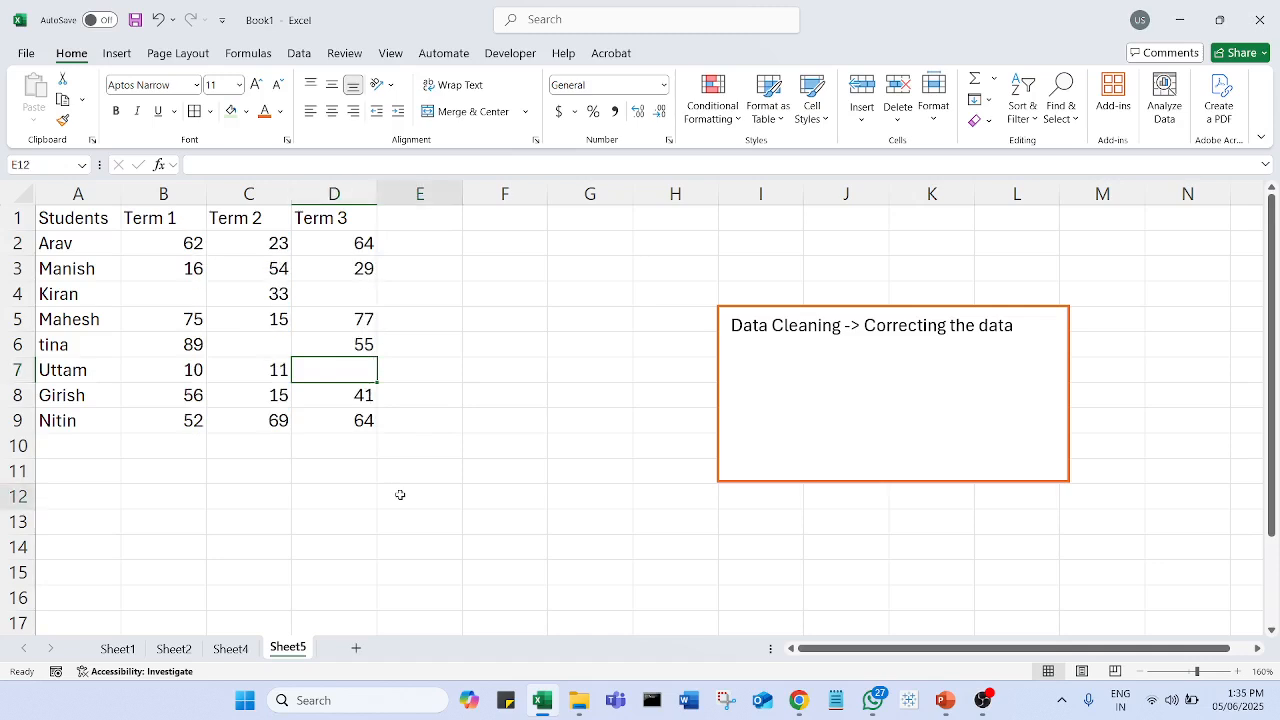
# Copy the scores in B2:D9 and paste them back in place as values to replace the random formulas.
pyautogui.moveTo(188, 245); pyautogui.dragTo(340, 421)
pyautogui.rightClick(196, 246)
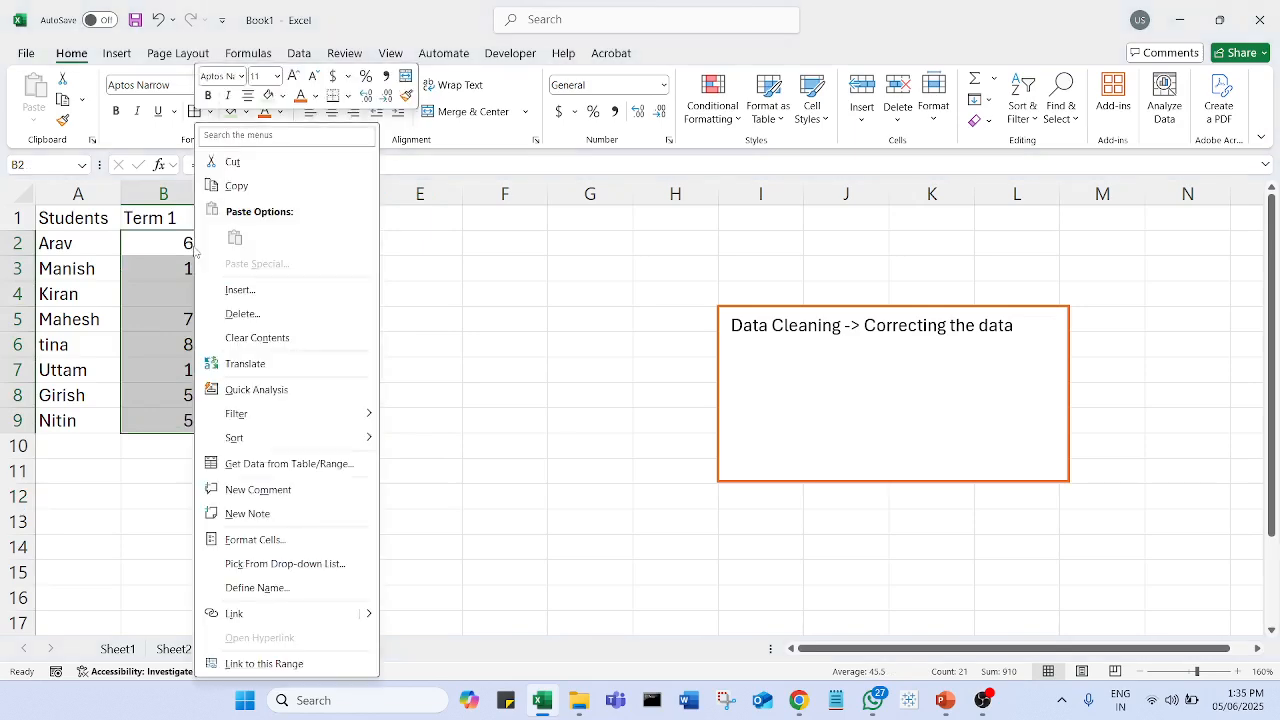
pyautogui.click(477, 316)
pyautogui.rightClick(172, 246)
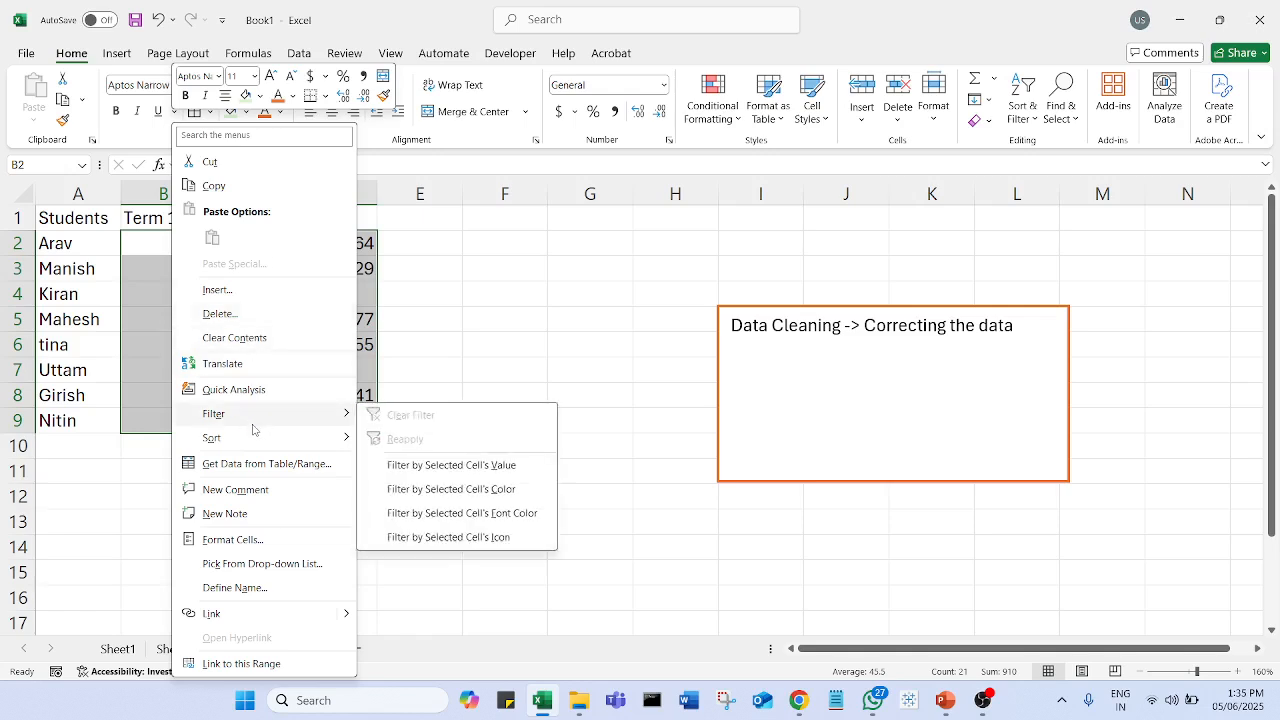
pyautogui.click(213, 186)
pyautogui.click(418, 441)
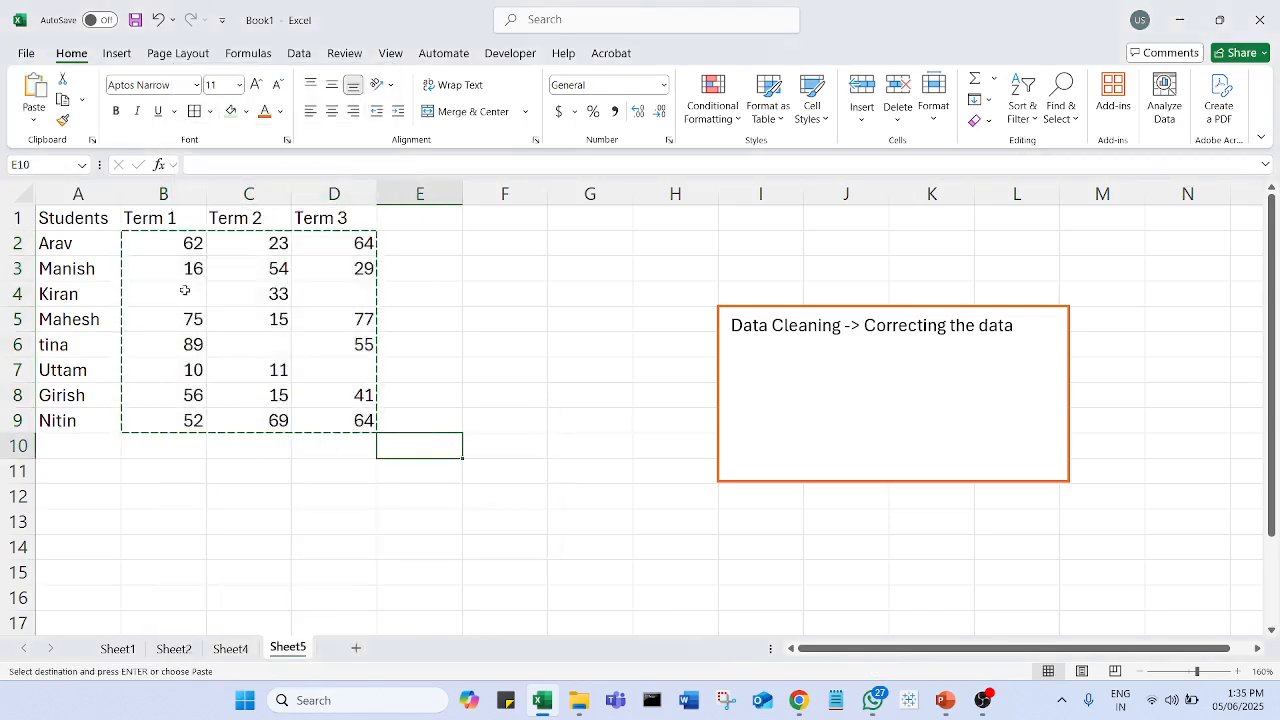
pyautogui.click(185, 472)
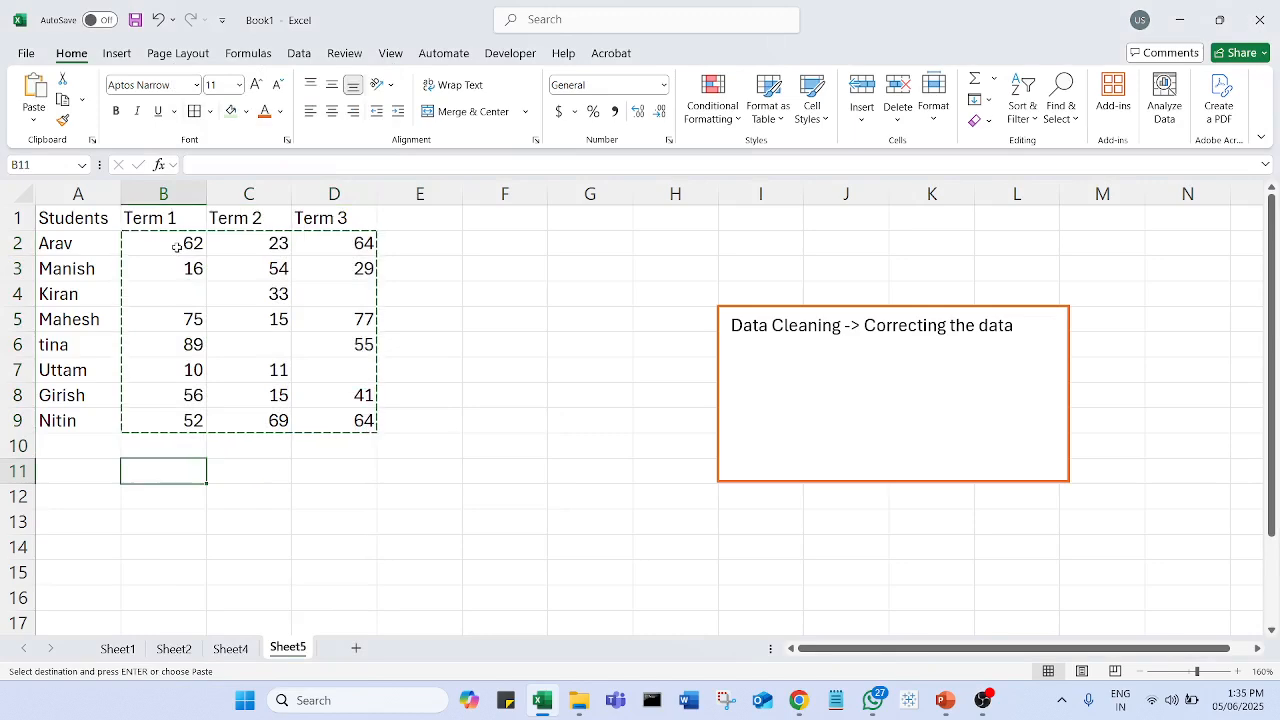
pyautogui.rightClick(176, 247)
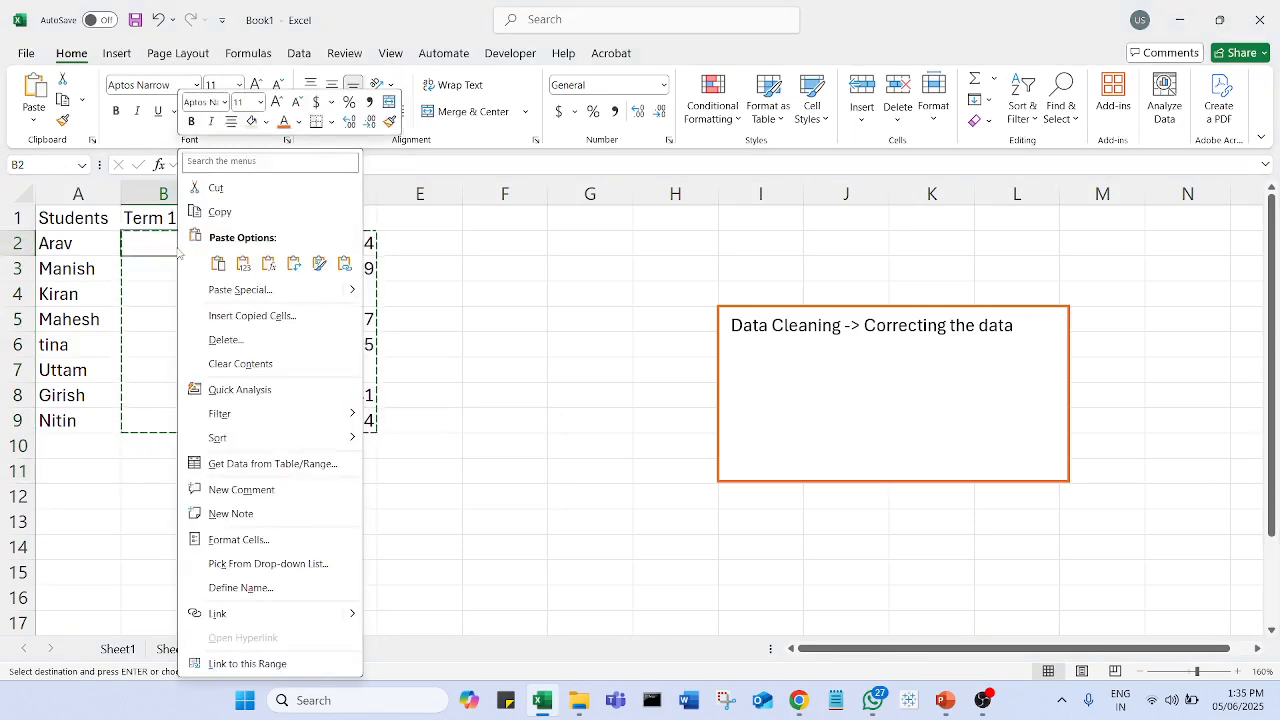
pyautogui.click(243, 265)
pyautogui.click(478, 338)
pyautogui.press('Escape')
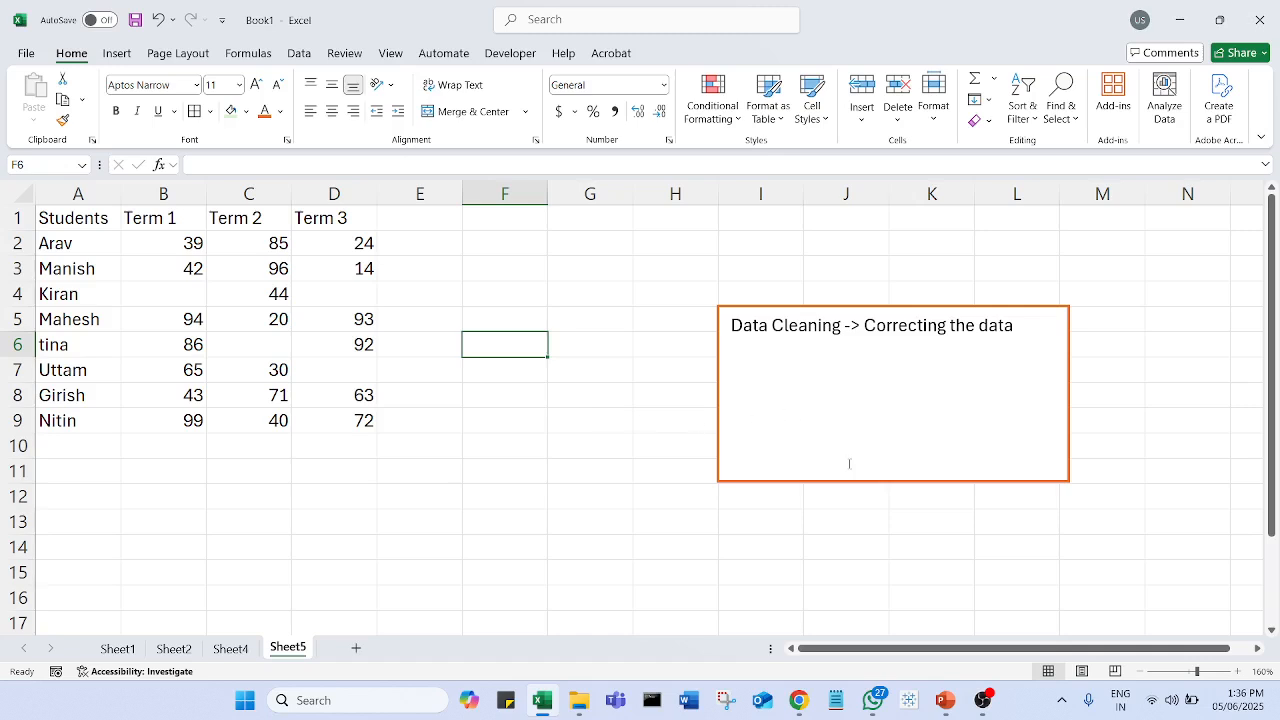
# Shorten the Data Cleaning text box so its lower edge sits in row 7.
pyautogui.click(884, 480)
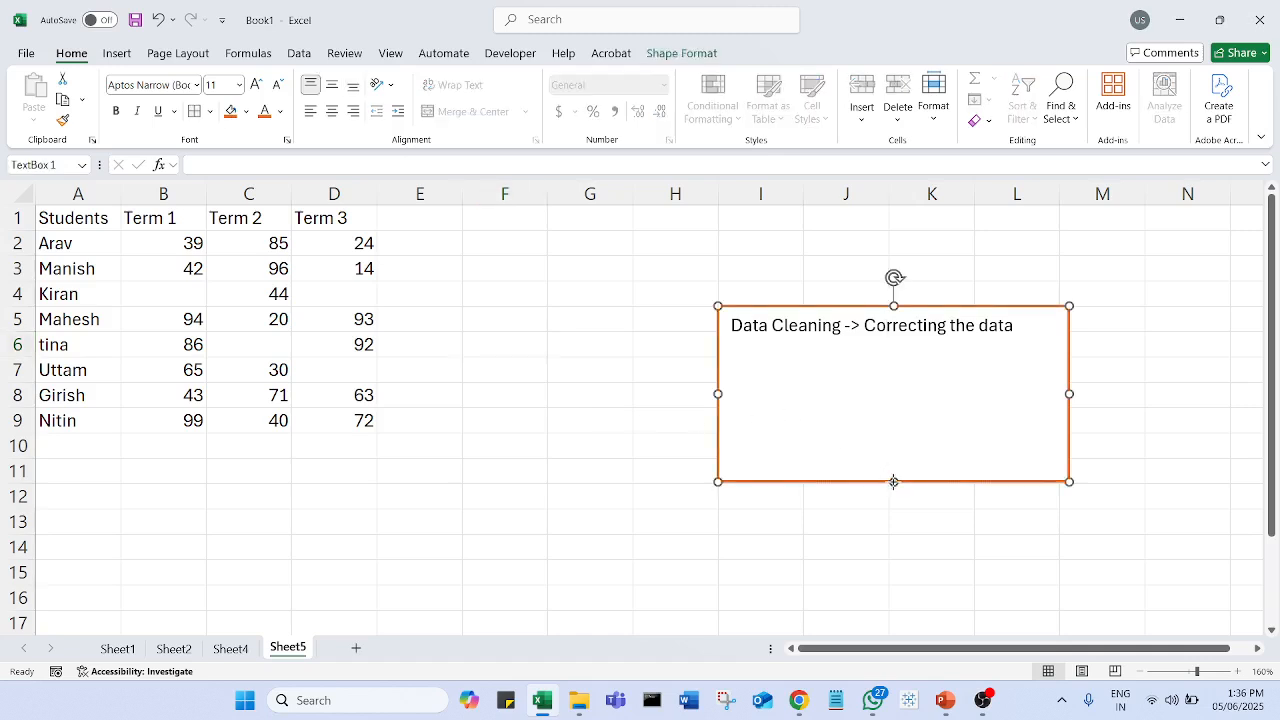
pyautogui.moveTo(886, 480); pyautogui.dragTo(788, 364)
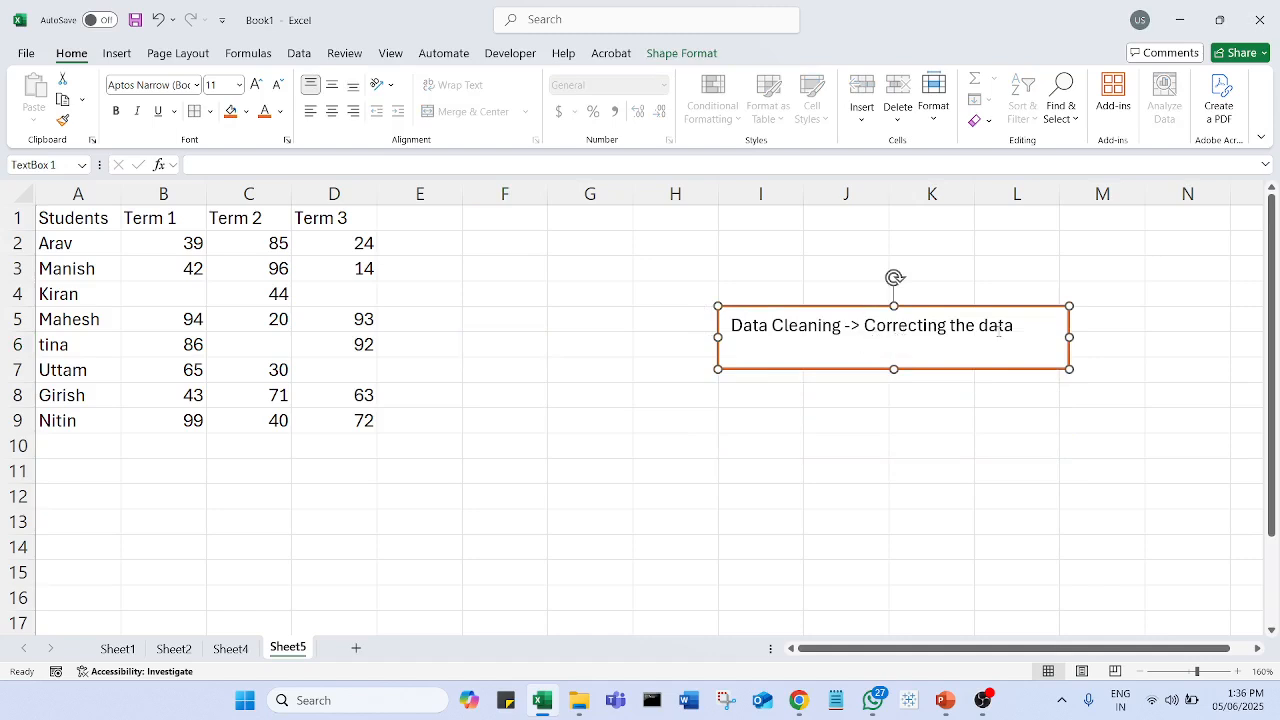
# Examine the blank score cells B4, D4, C6 and D7 in the student table.
pyautogui.click(191, 296)
pyautogui.click(334, 301)
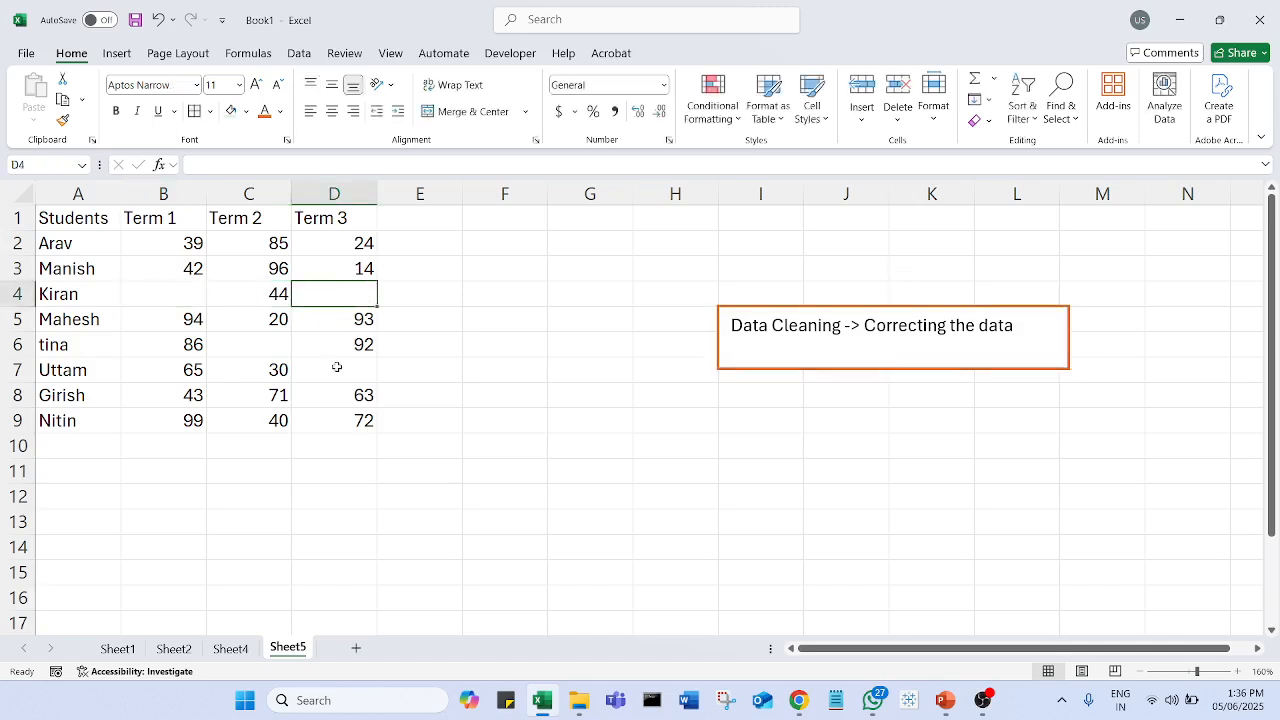
pyautogui.click(337, 367)
pyautogui.click(263, 340)
pyautogui.click(372, 373)
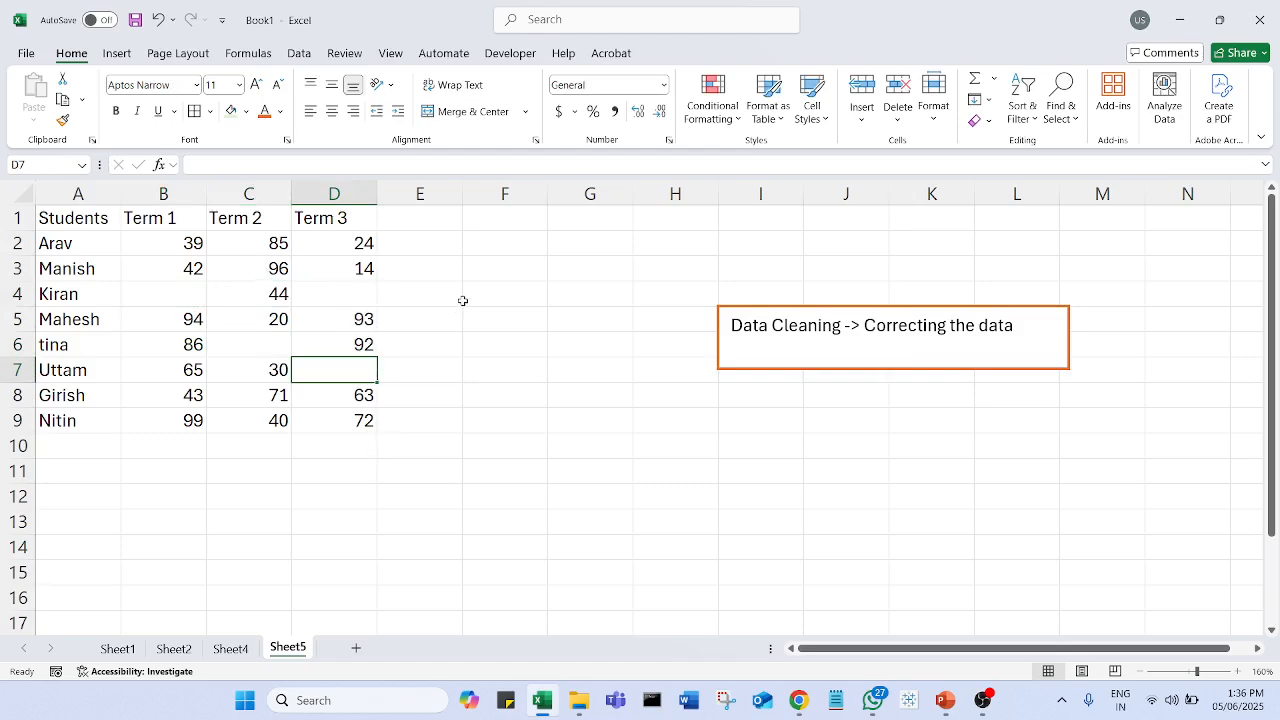
pyautogui.click(195, 297)
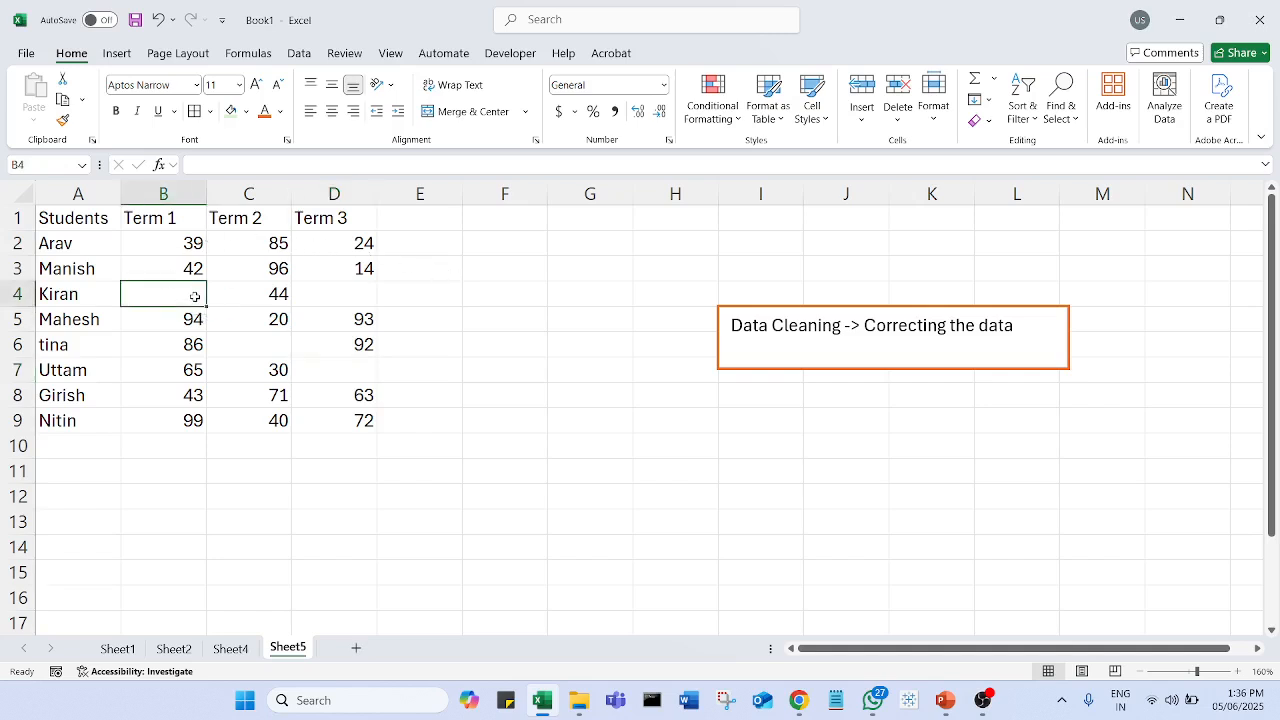
pyautogui.click(330, 298)
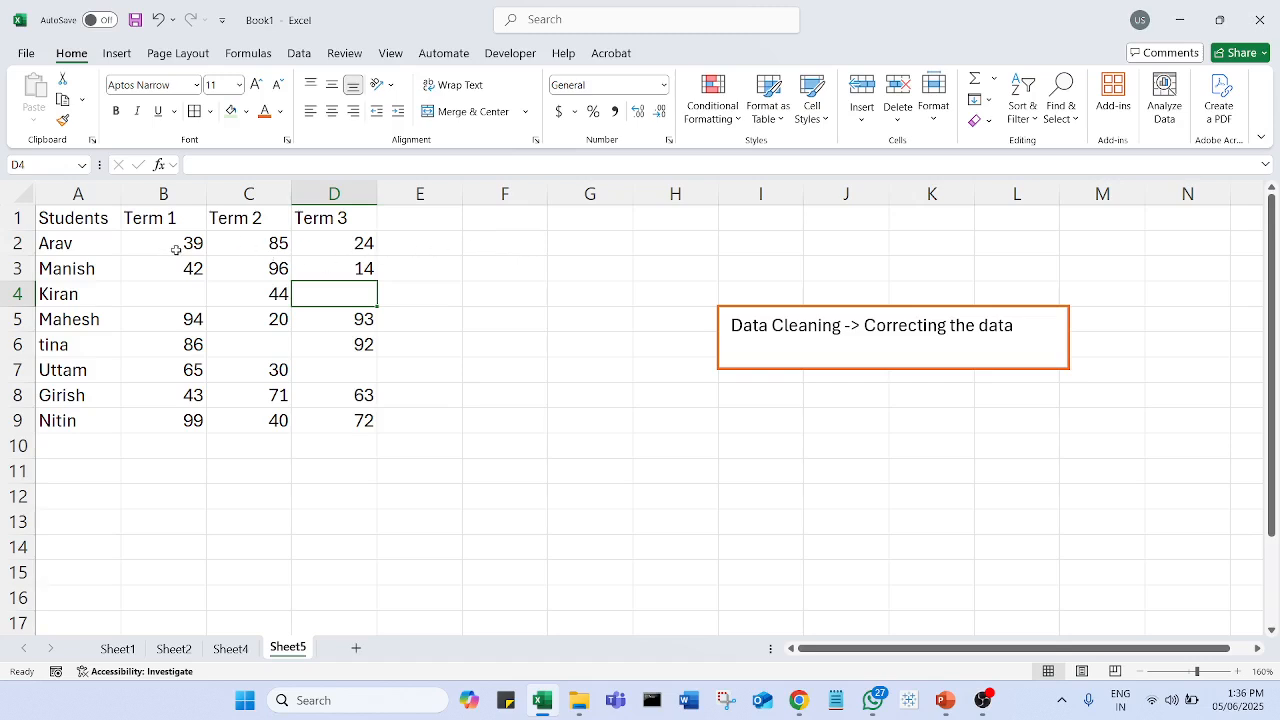
# Enter the formula =IF(B2="",0,B2) in E2 to replace a blank Term 1 score with 0.
pyautogui.click(452, 246)
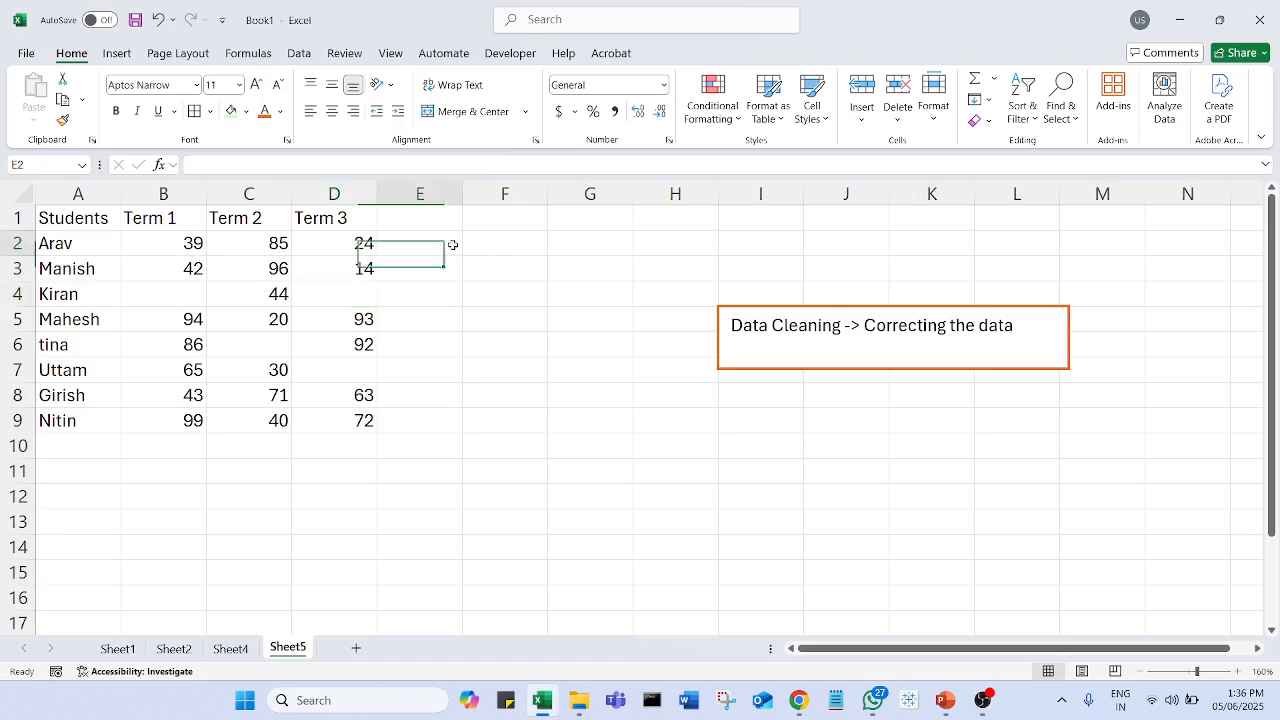
pyautogui.write('=IF(')
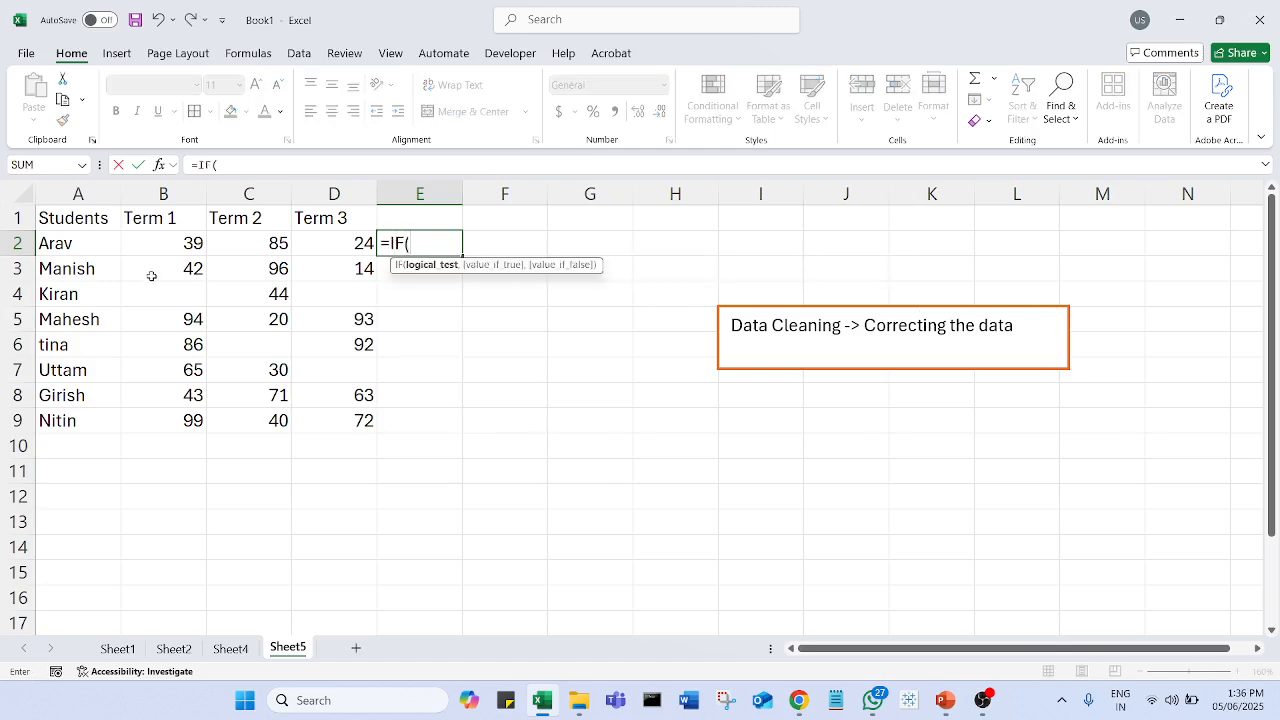
pyautogui.click(175, 246)
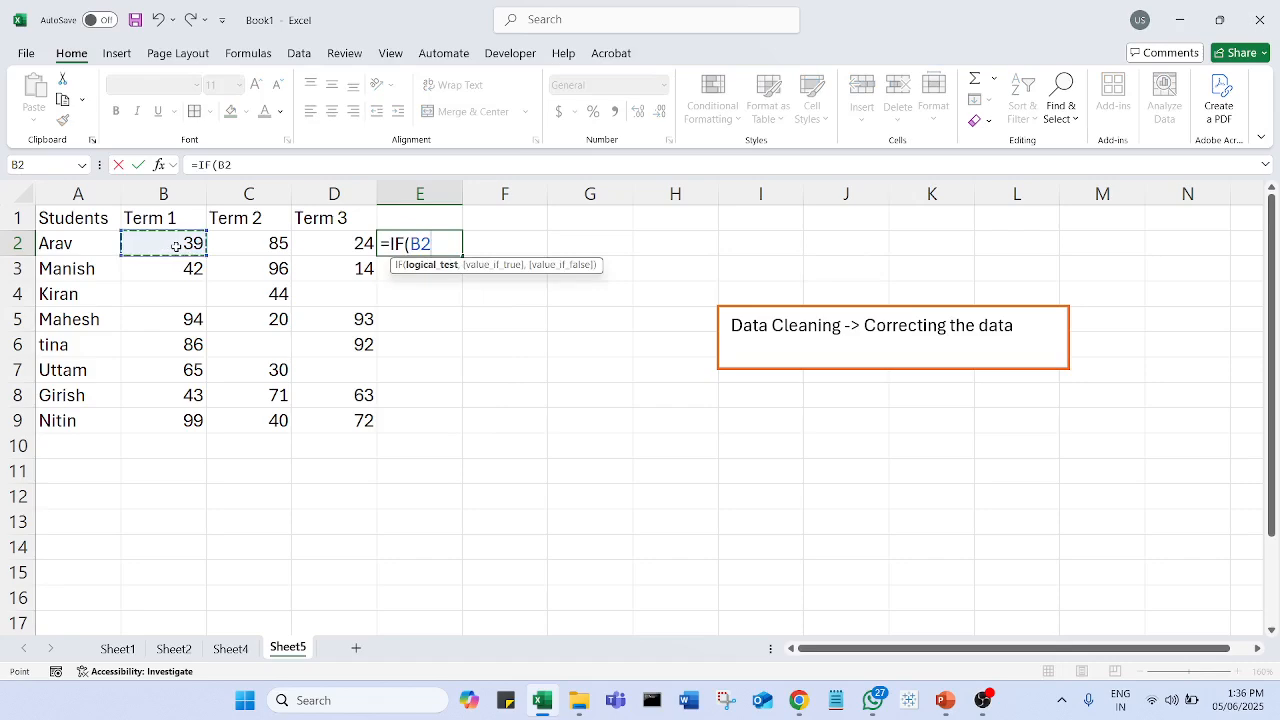
pyautogui.write('="",')
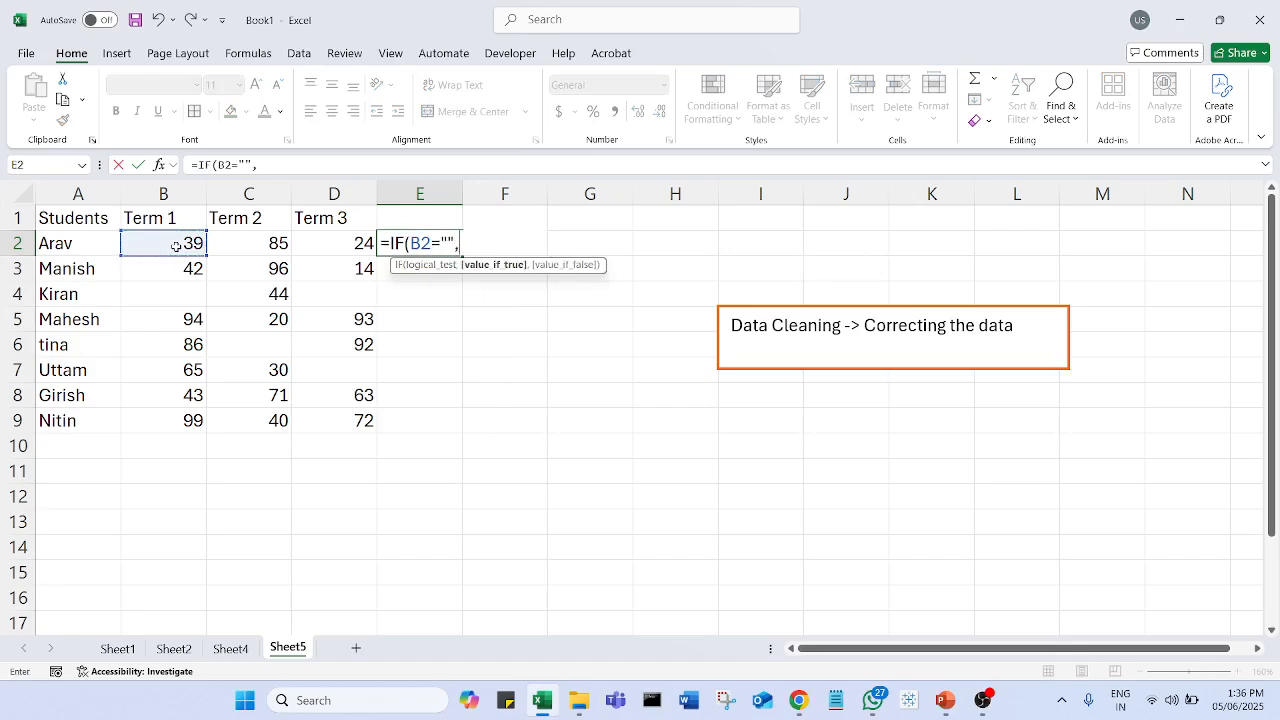
pyautogui.write('0,')
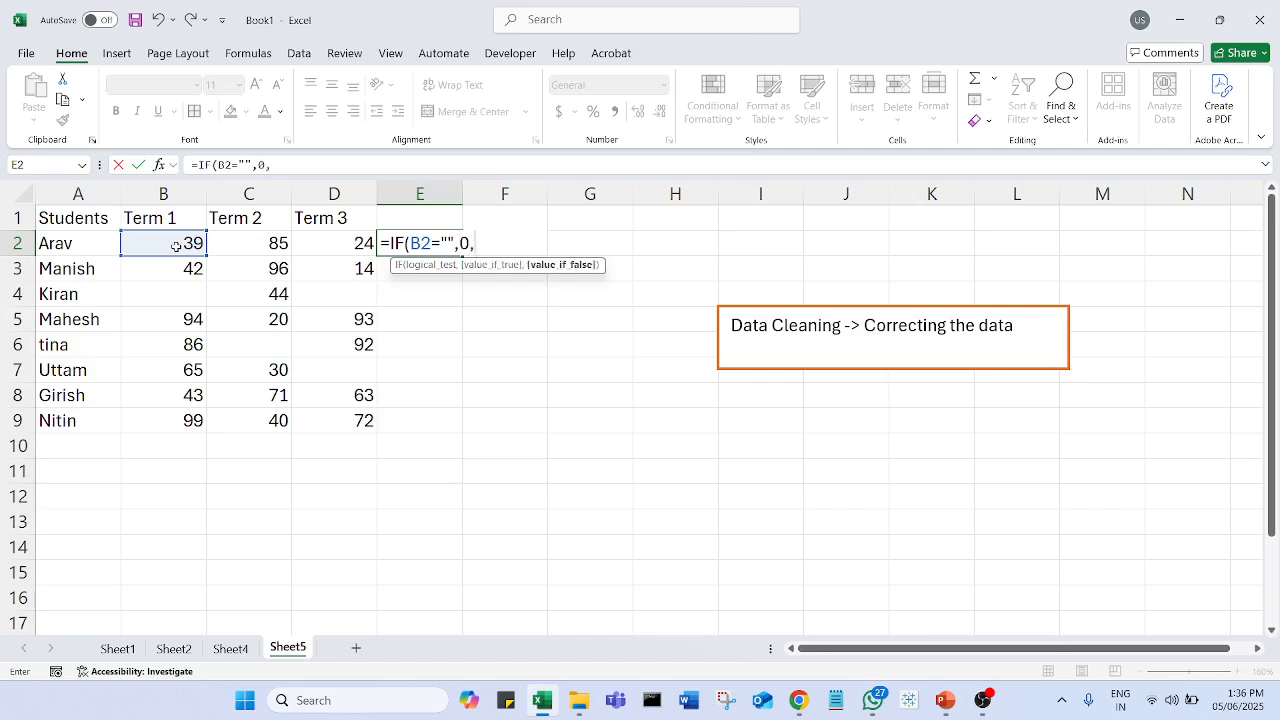
pyautogui.write('b2')
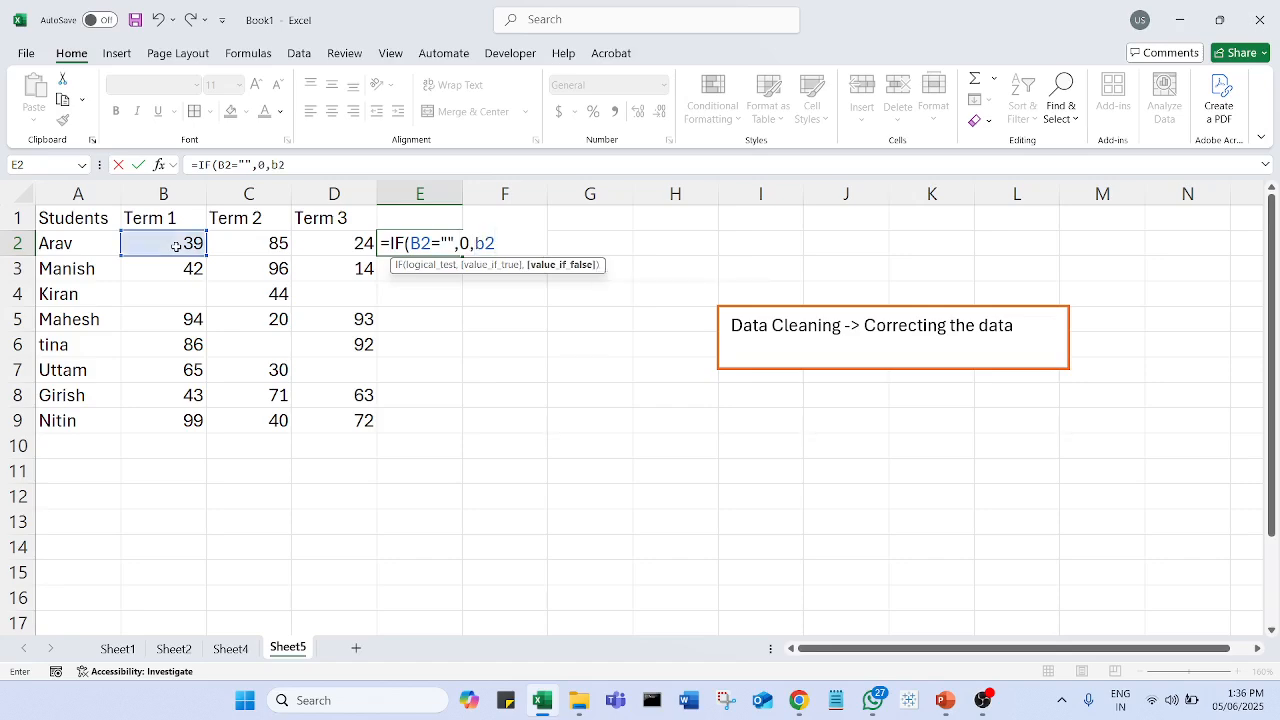
pyautogui.press('BackSpace')
pyautogui.press('BackSpace')
pyautogui.click(145, 249)
pyautogui.write(')')
pyautogui.press('Return')
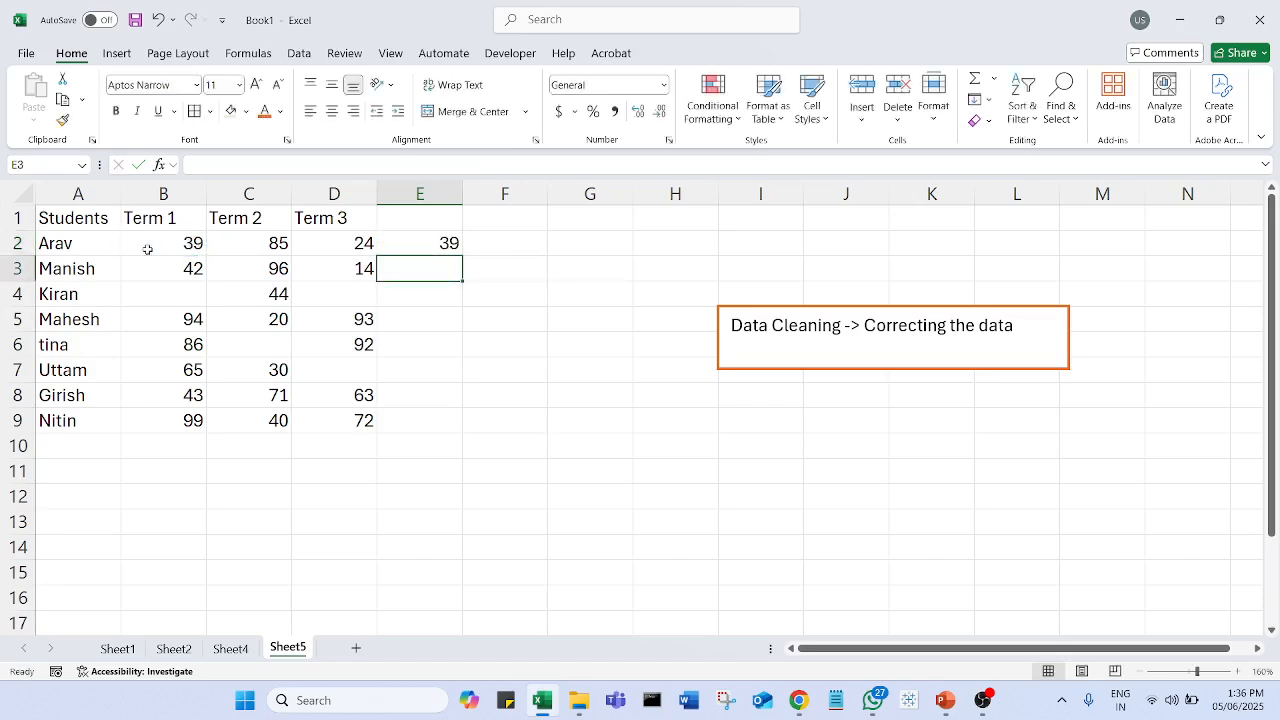
# Fill the IF formula from E2 across to G2 and down through E2:G9.
pyautogui.click(436, 243)
pyautogui.moveTo(463, 255); pyautogui.dragTo(605, 255)
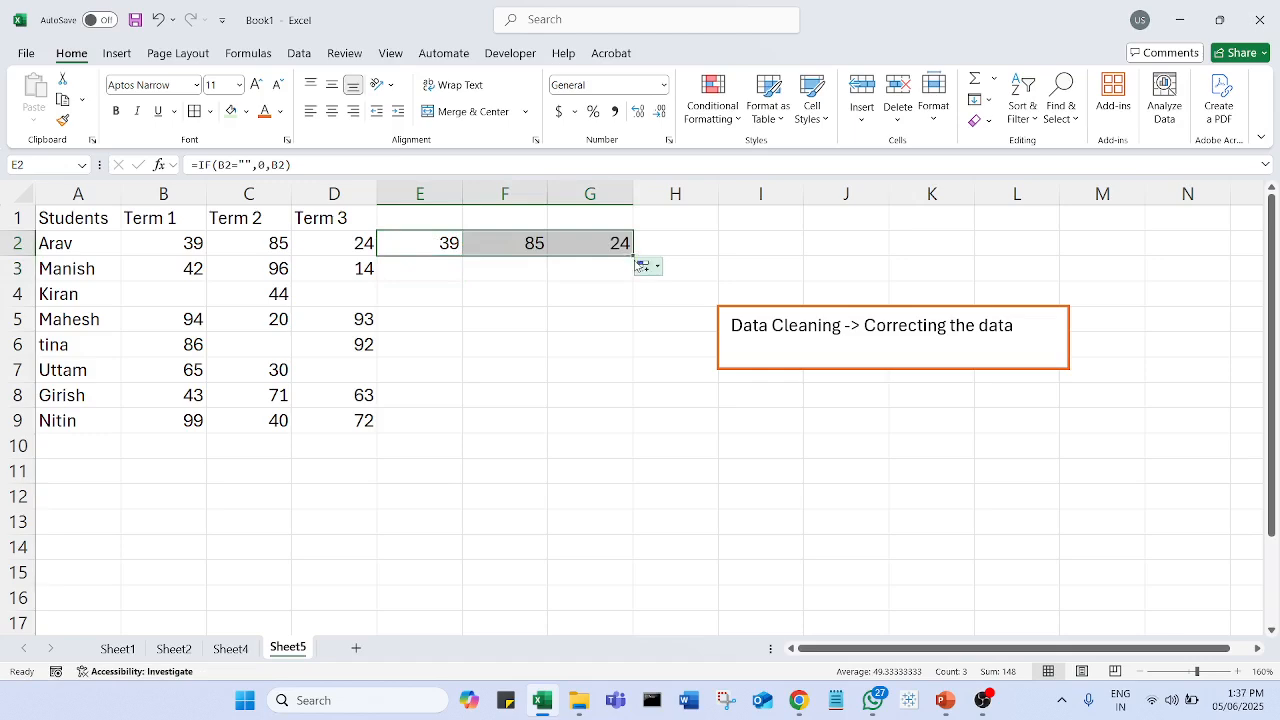
pyautogui.moveTo(637, 256); pyautogui.dragTo(614, 441)
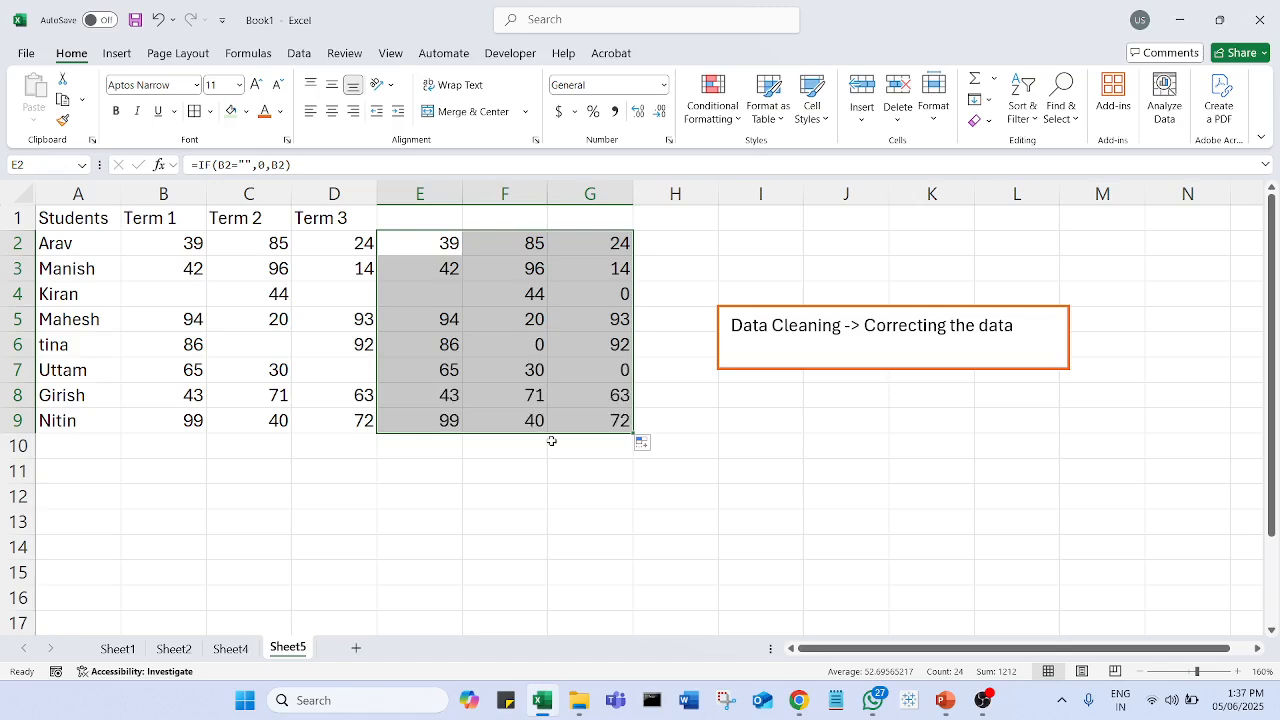
# Check the formula in E4 against its source cell B4, enter 0 in B4 and clear it again to make it truly empty.
pyautogui.click(440, 296)
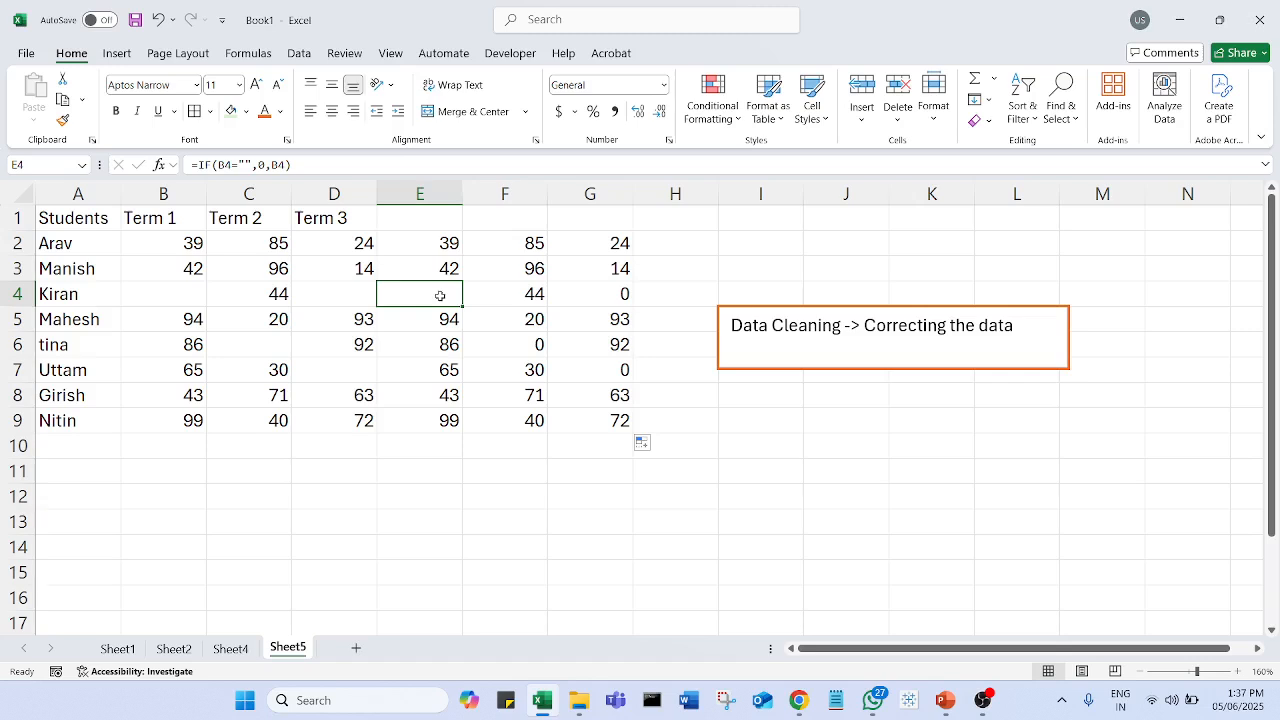
pyautogui.click(170, 298)
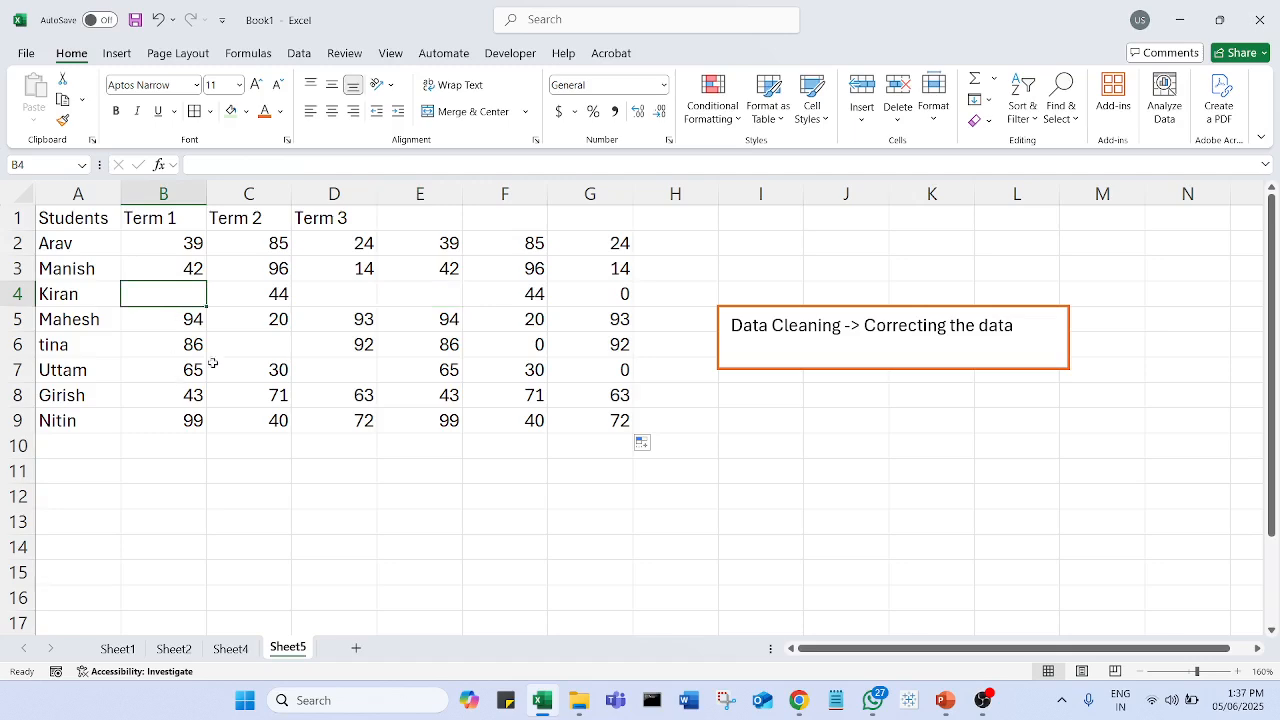
pyautogui.click(186, 342)
pyautogui.click(190, 296)
pyautogui.write('0')
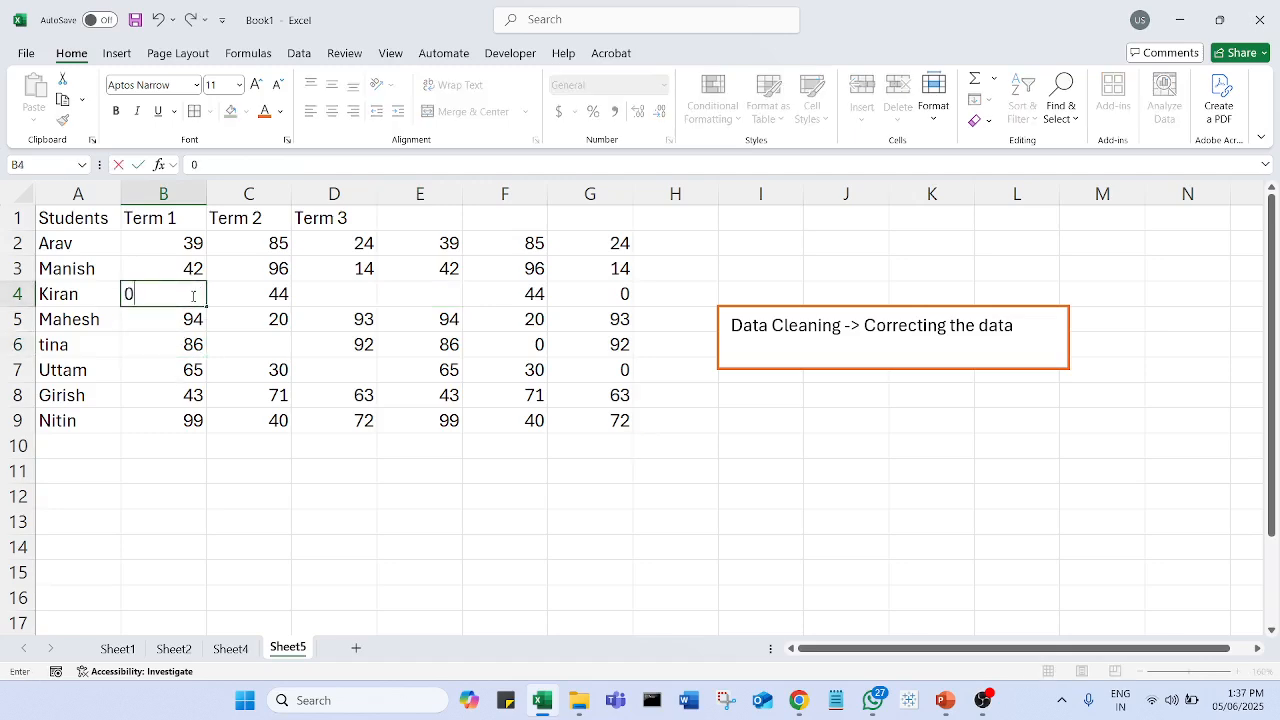
pyautogui.press('Return')
pyautogui.click(193, 296)
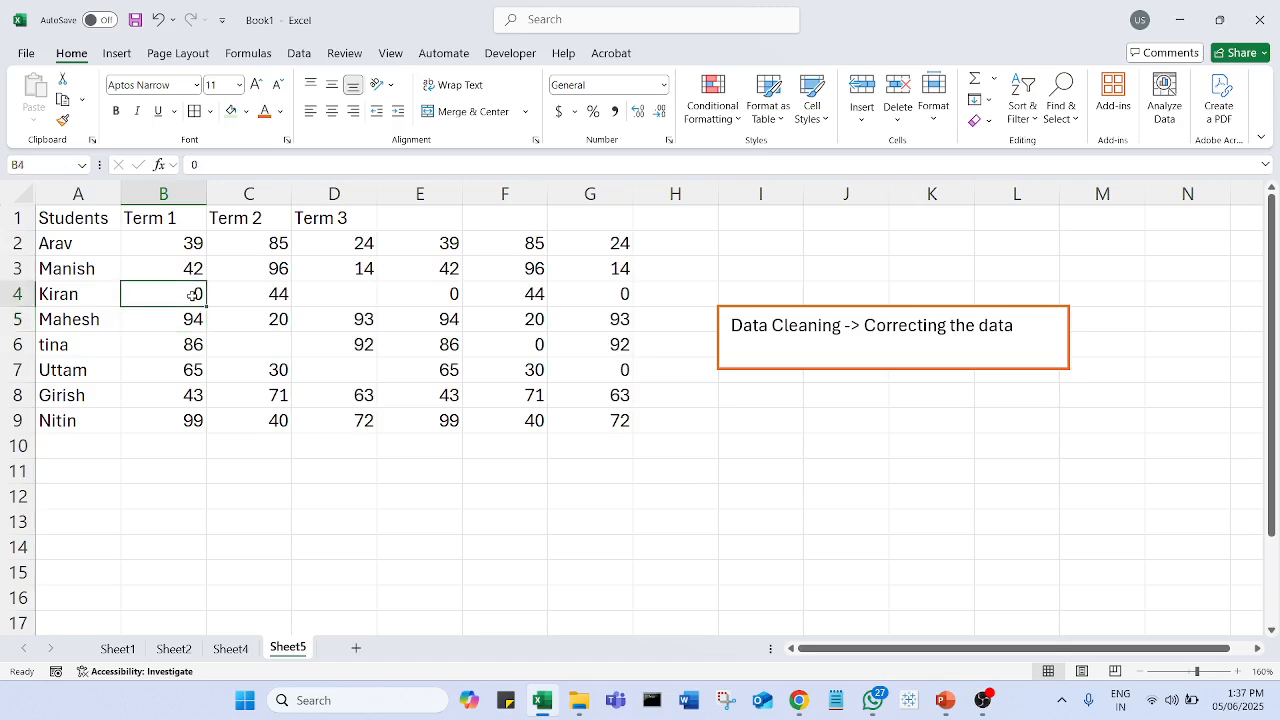
pyautogui.press('Delete')
pyautogui.click(580, 520)
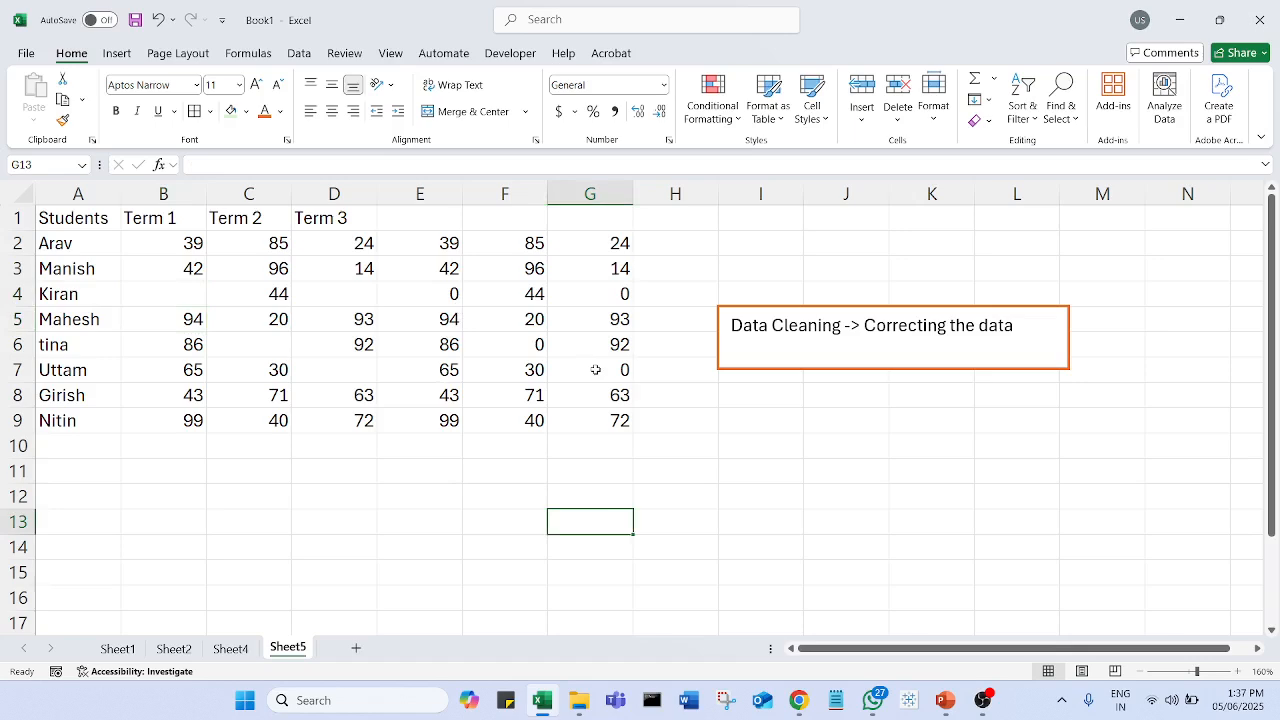
# Copy the formula results in E2:G9 and paste them as values over the original scores starting at B2.
pyautogui.moveTo(440, 248); pyautogui.dragTo(588, 414)
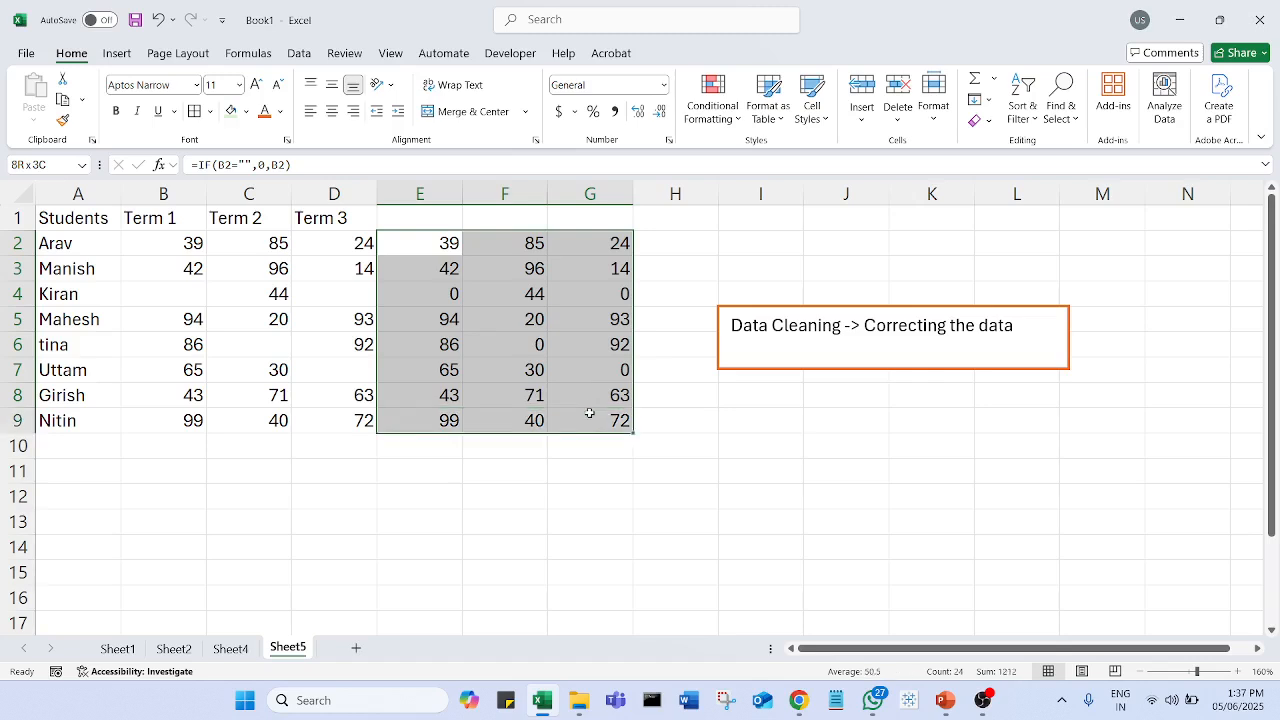
pyautogui.rightClick(590, 418)
pyautogui.click(633, 212)
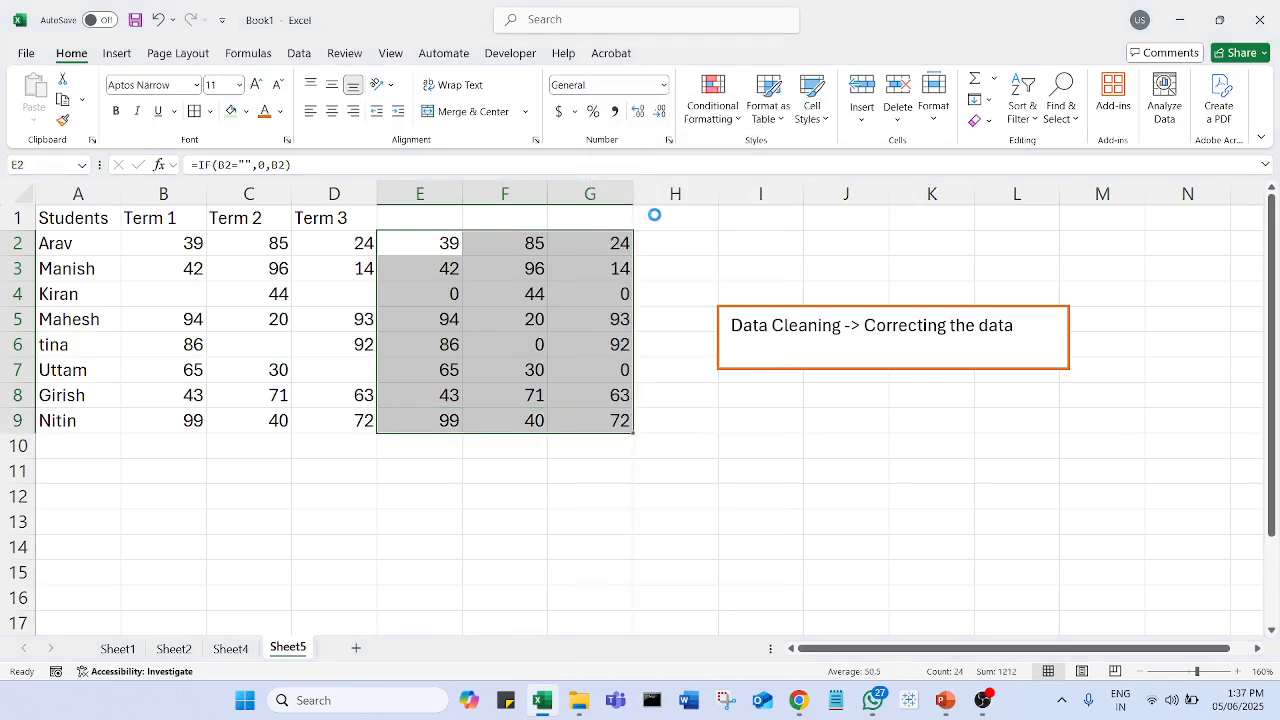
pyautogui.click(543, 555)
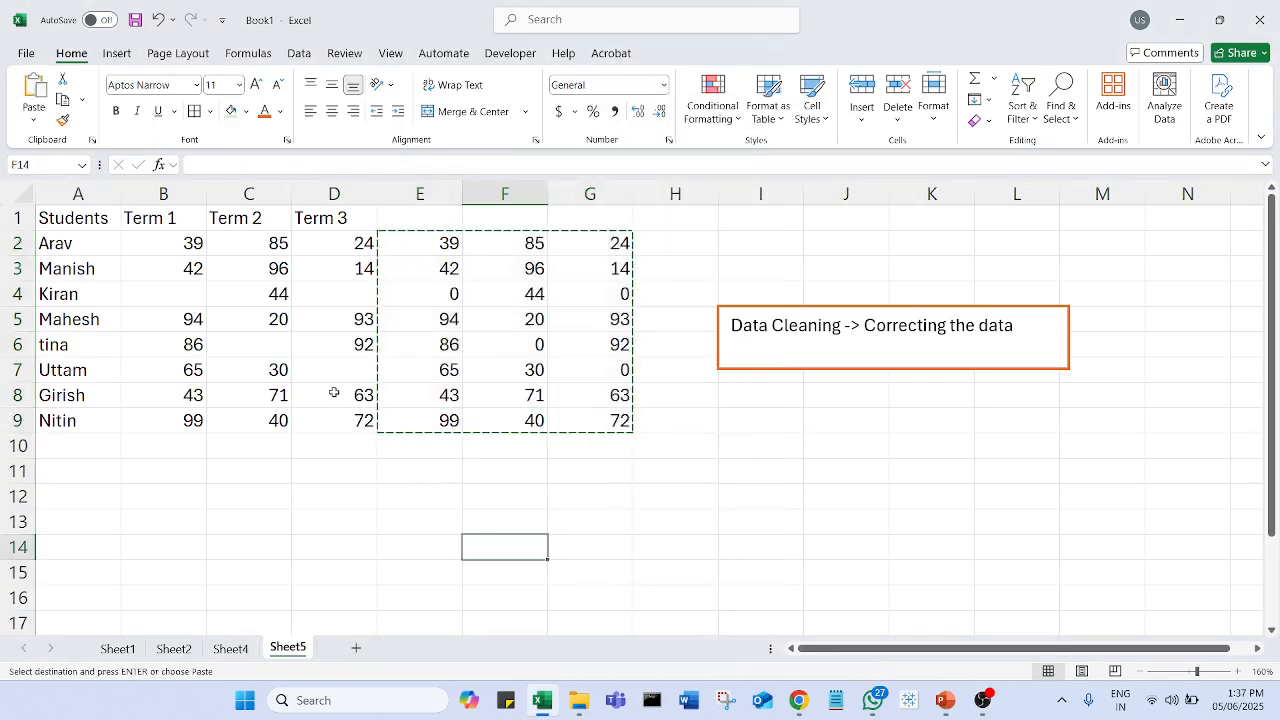
pyautogui.rightClick(177, 248)
pyautogui.click(242, 264)
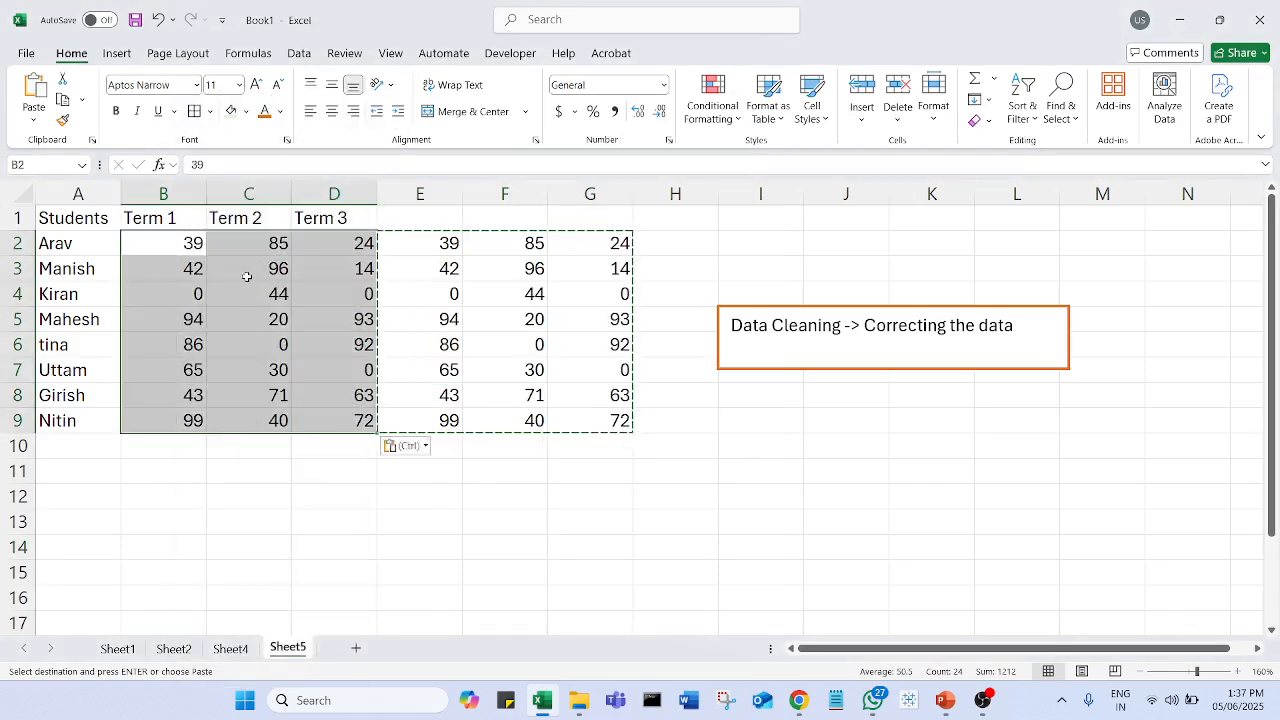
pyautogui.click(530, 496)
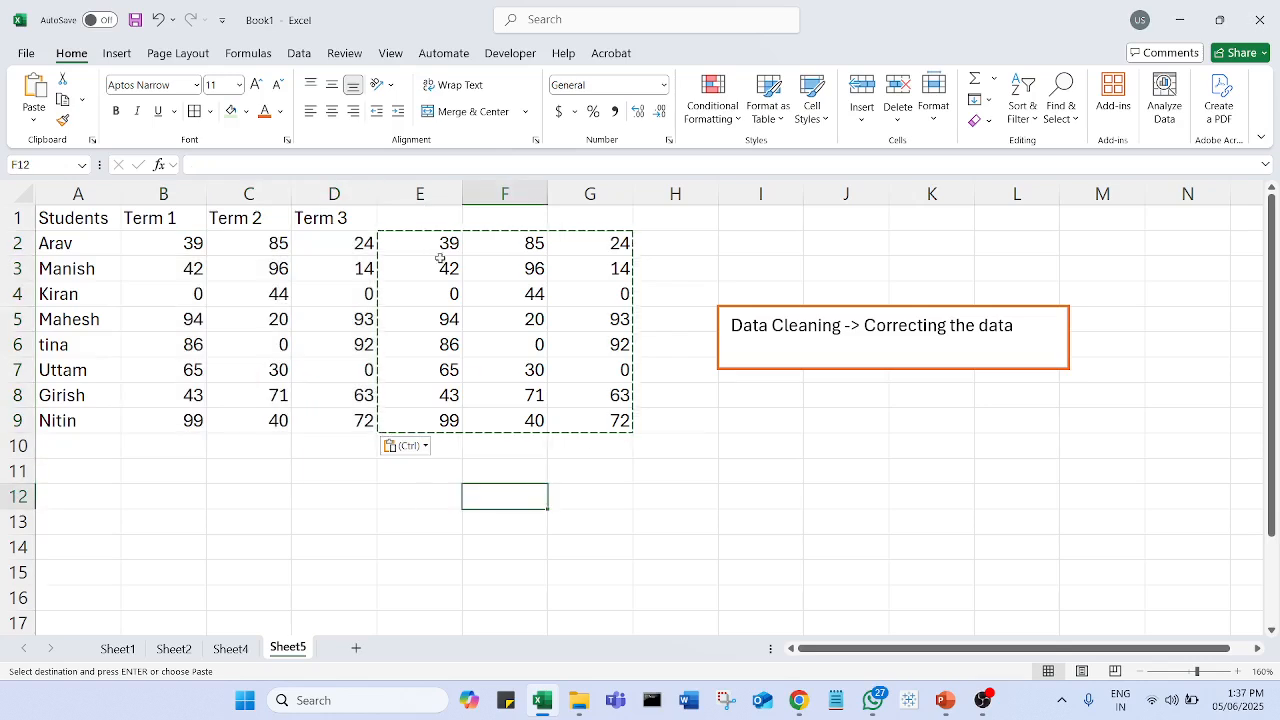
pyautogui.press('Escape')
# Delete the helper columns E to G.
pyautogui.moveTo(432, 192); pyautogui.dragTo(580, 191)
pyautogui.rightClick(580, 191)
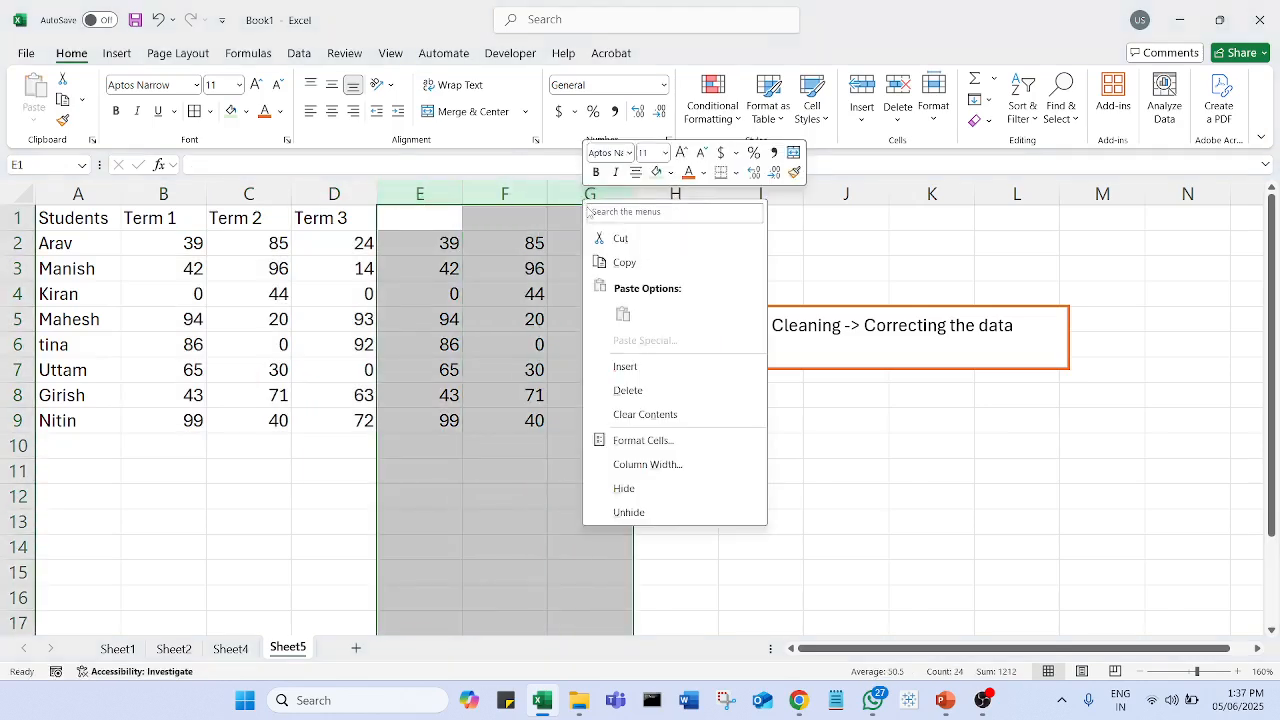
pyautogui.click(636, 391)
pyautogui.click(733, 468)
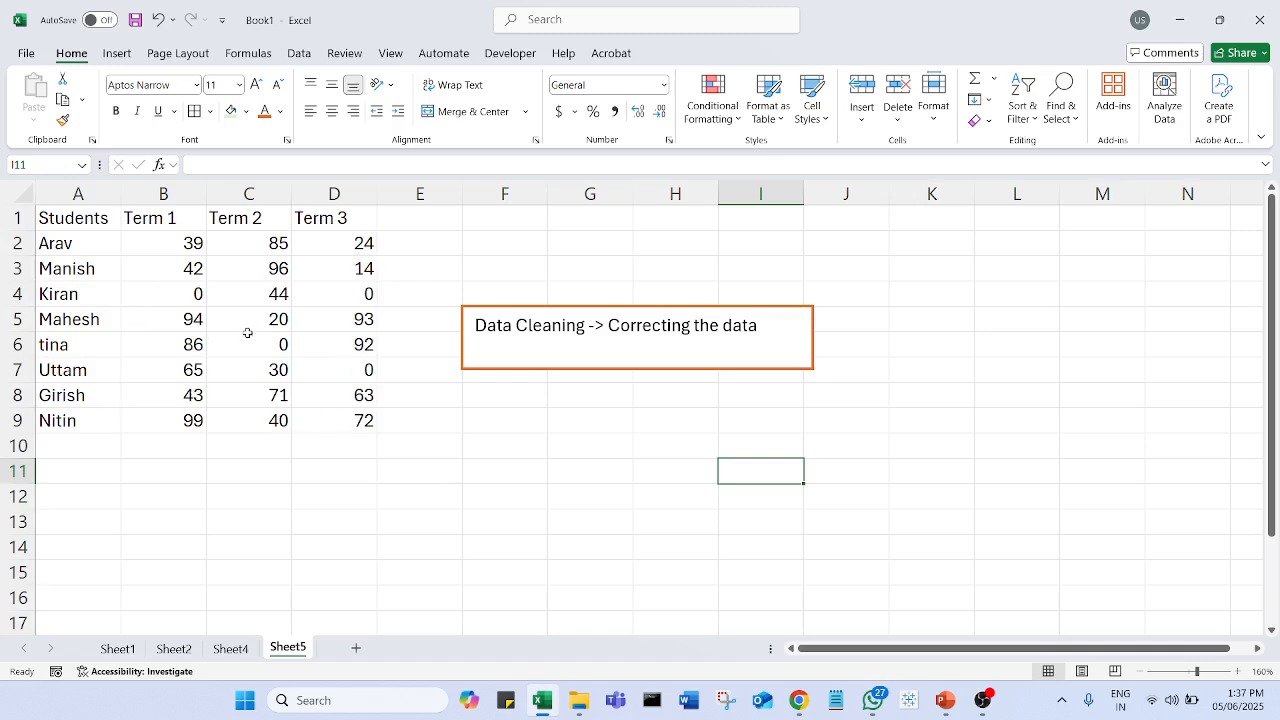
# Add the line "The Blank cells have a zero" to the text box and enlarge the box downward to fit it.
pyautogui.click(766, 328)
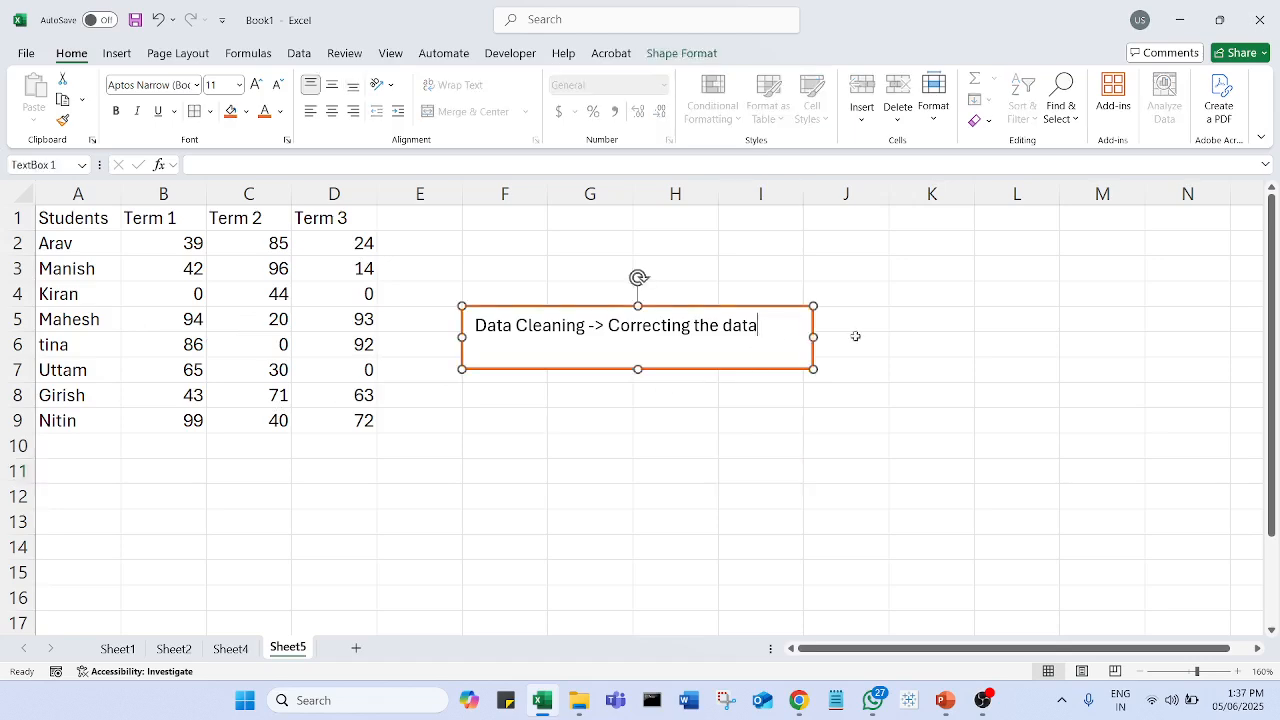
pyautogui.write('The Blank cells ha')
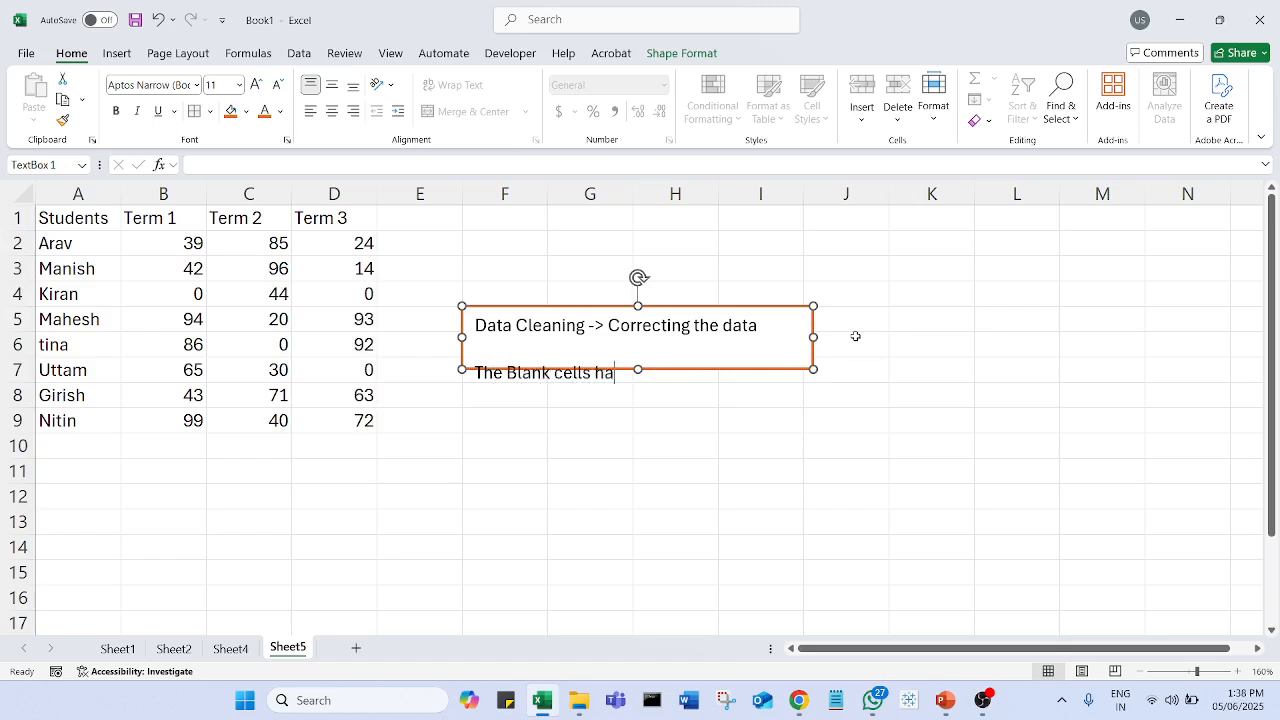
pyautogui.write('ve a zero')
pyautogui.moveTo(638, 368); pyautogui.dragTo(651, 466)
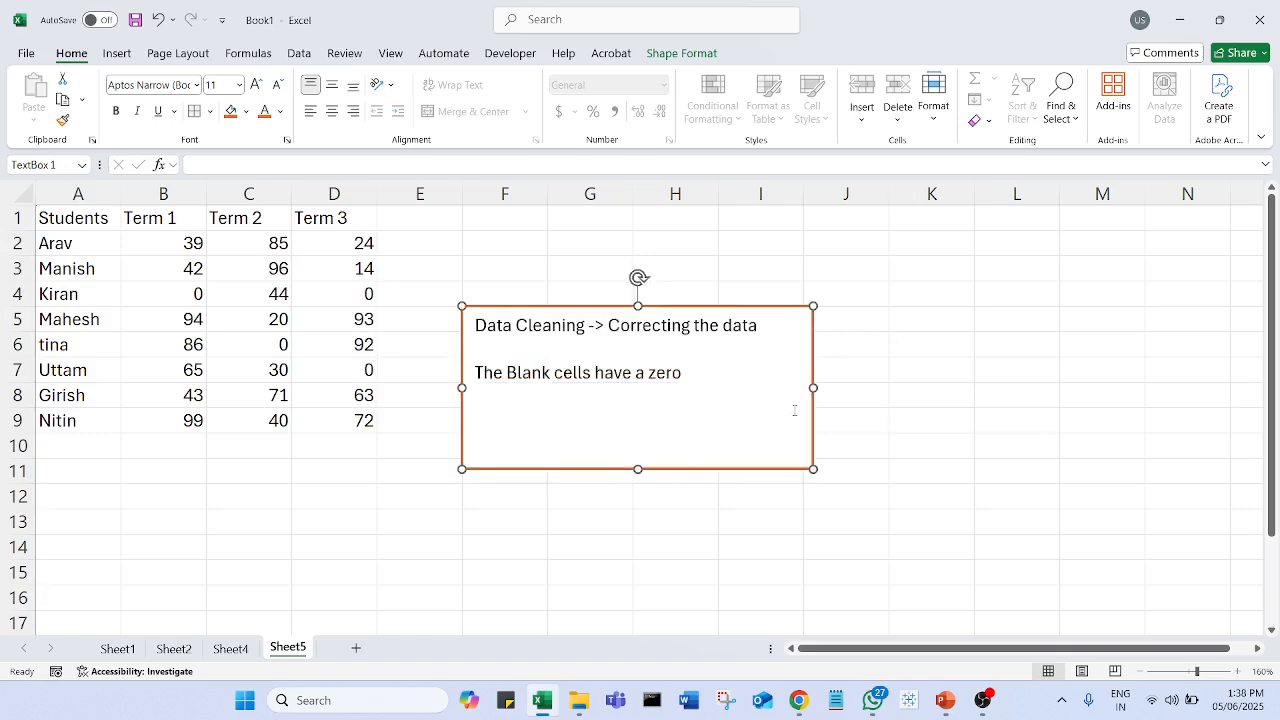
pyautogui.click(883, 392)
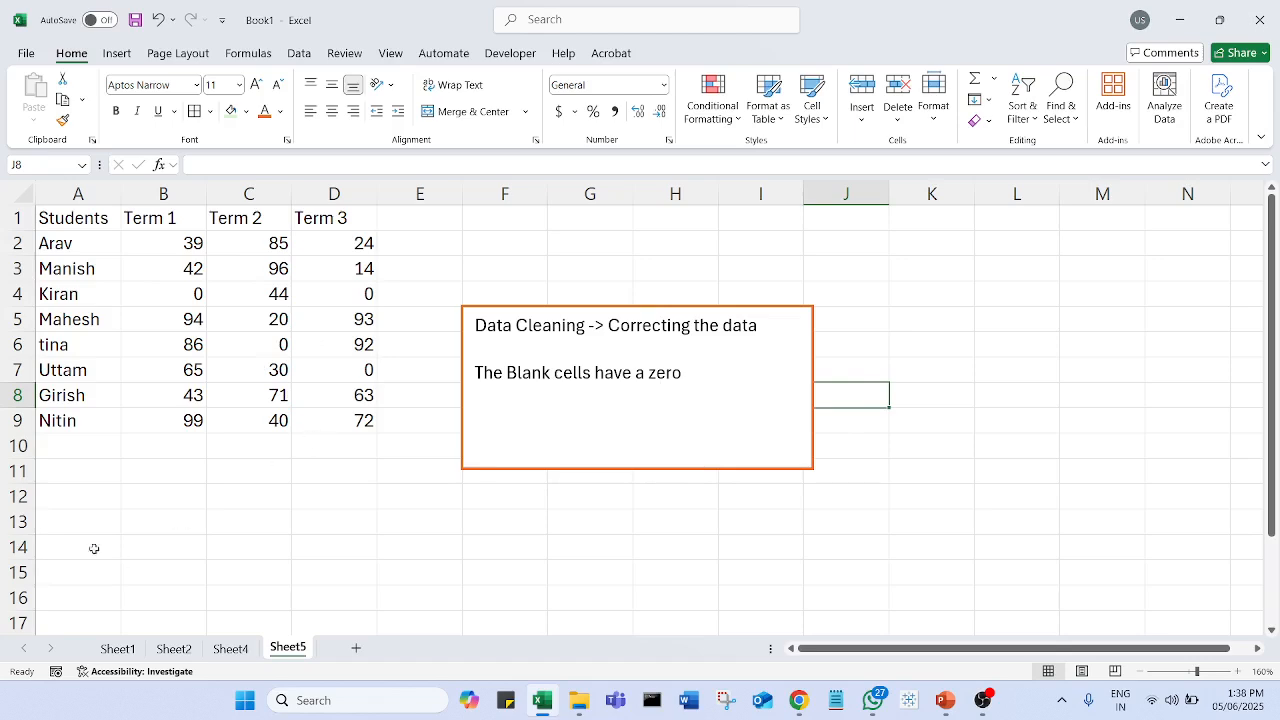
# Enter the label "The number of values that are zero:" in cell A11.
pyautogui.click(106, 476)
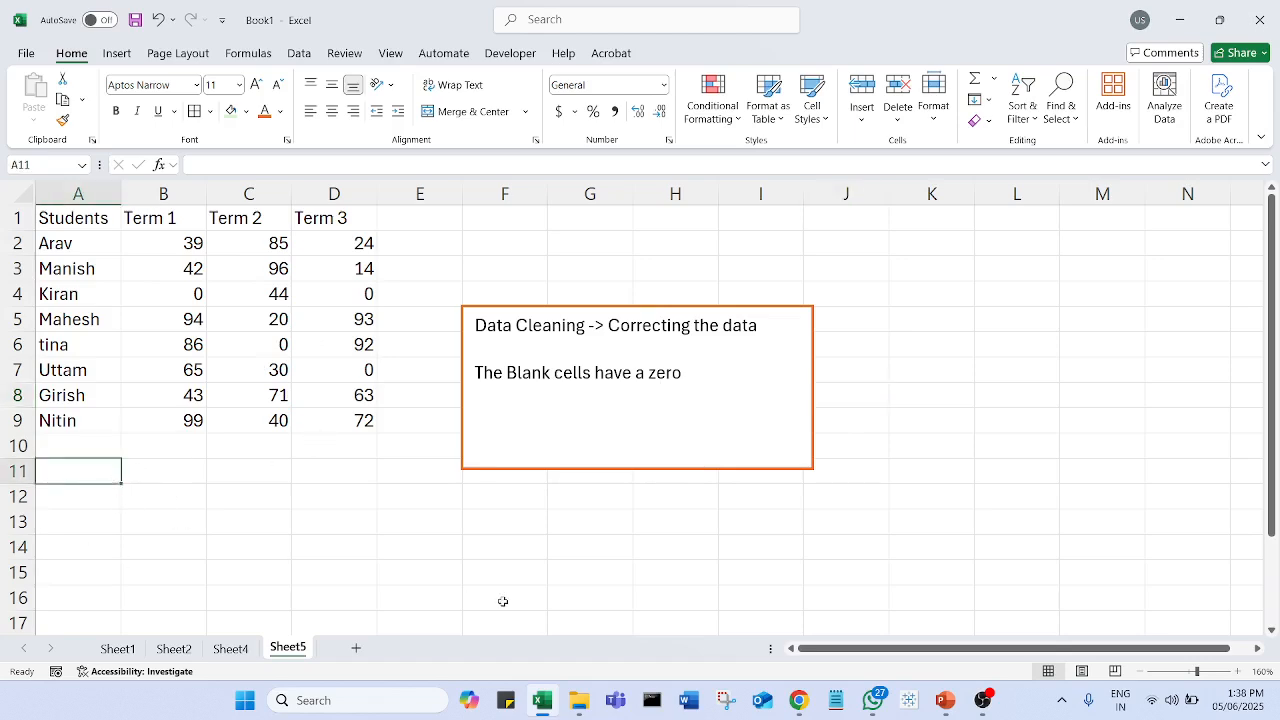
pyautogui.write('The number')
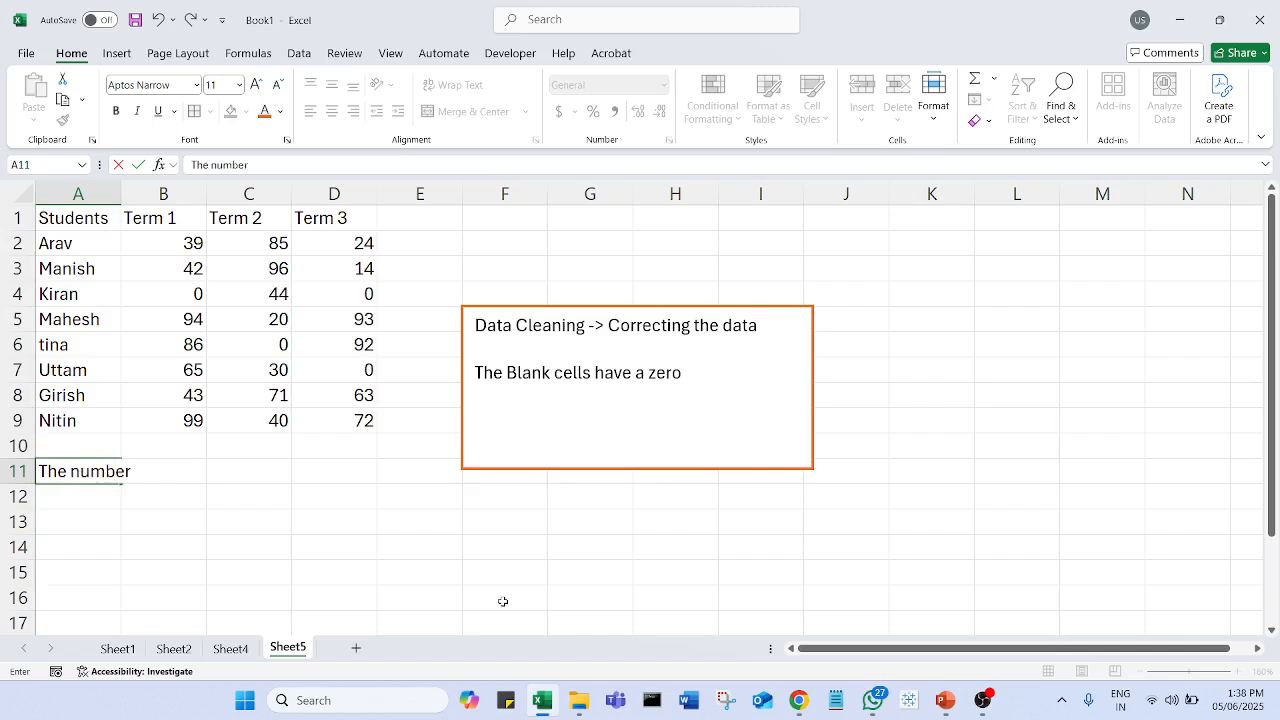
pyautogui.write(' os ')
pyautogui.write(' values')
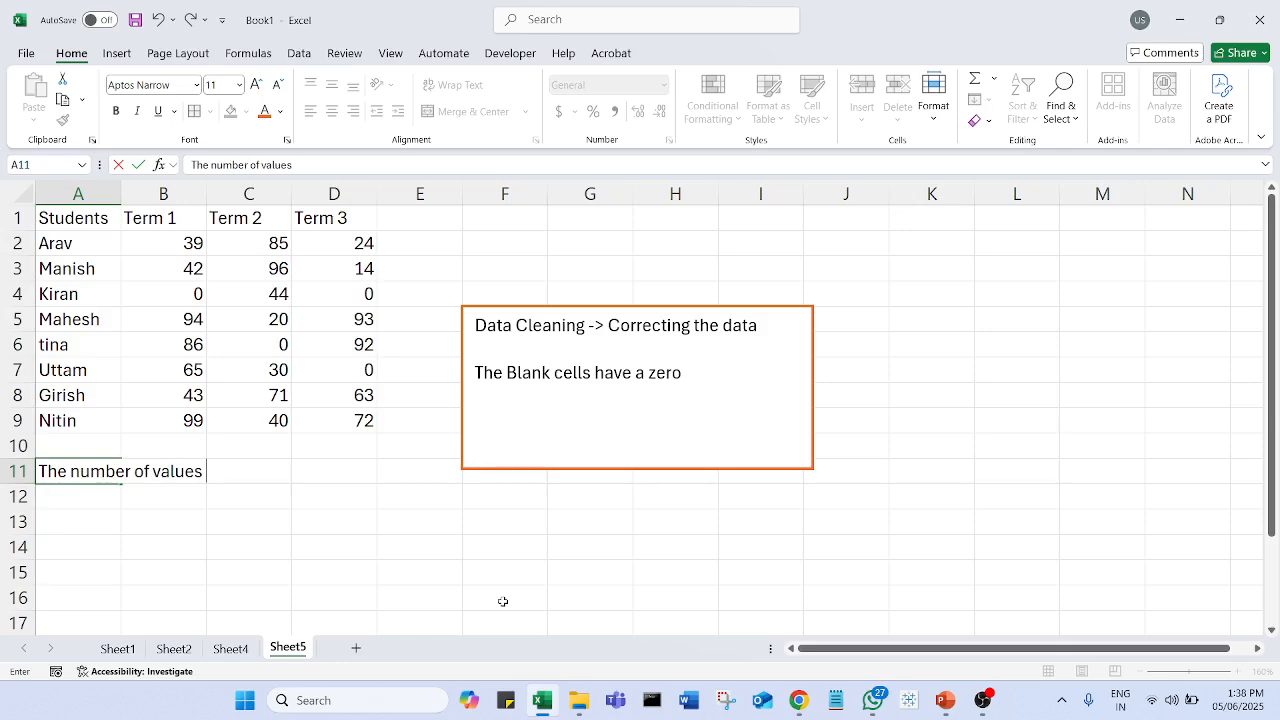
pyautogui.write(' that are zero:')
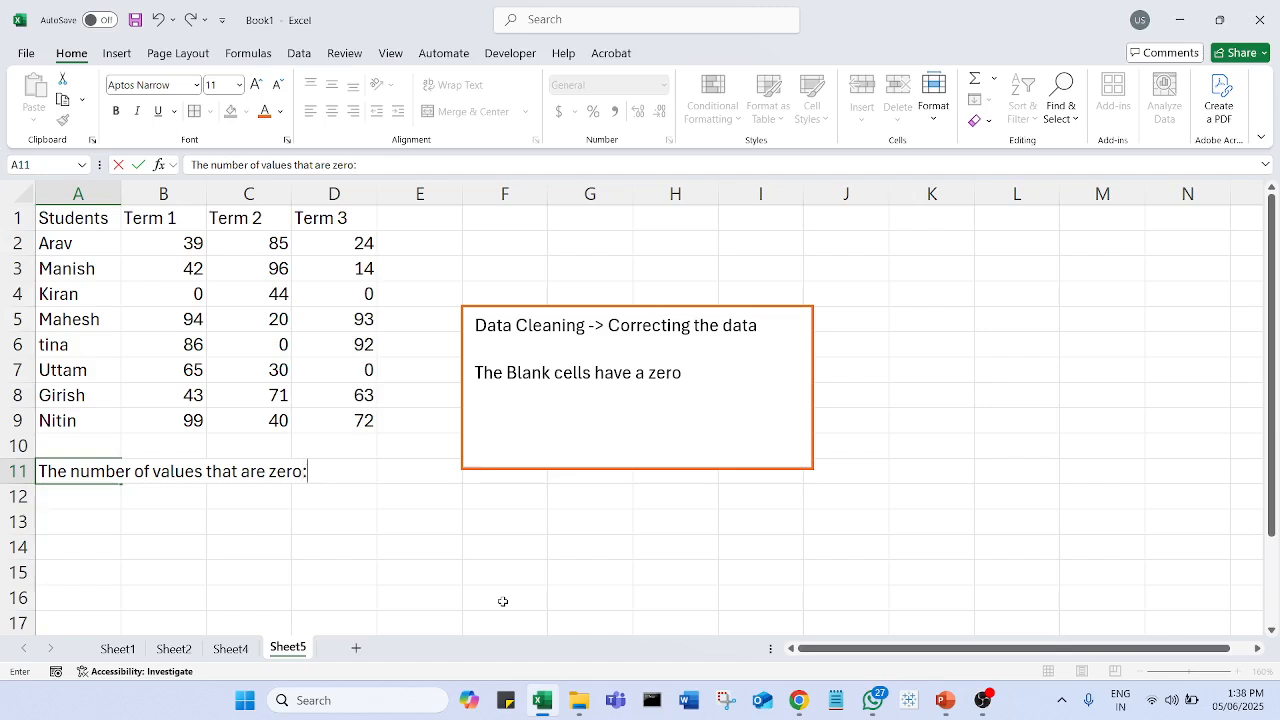
pyautogui.press('Tab')
# Move the text box away from the data to about columns J to N and select cell E11.
pyautogui.press('Tab')
pyautogui.press('Tab')
pyautogui.press('Tab')
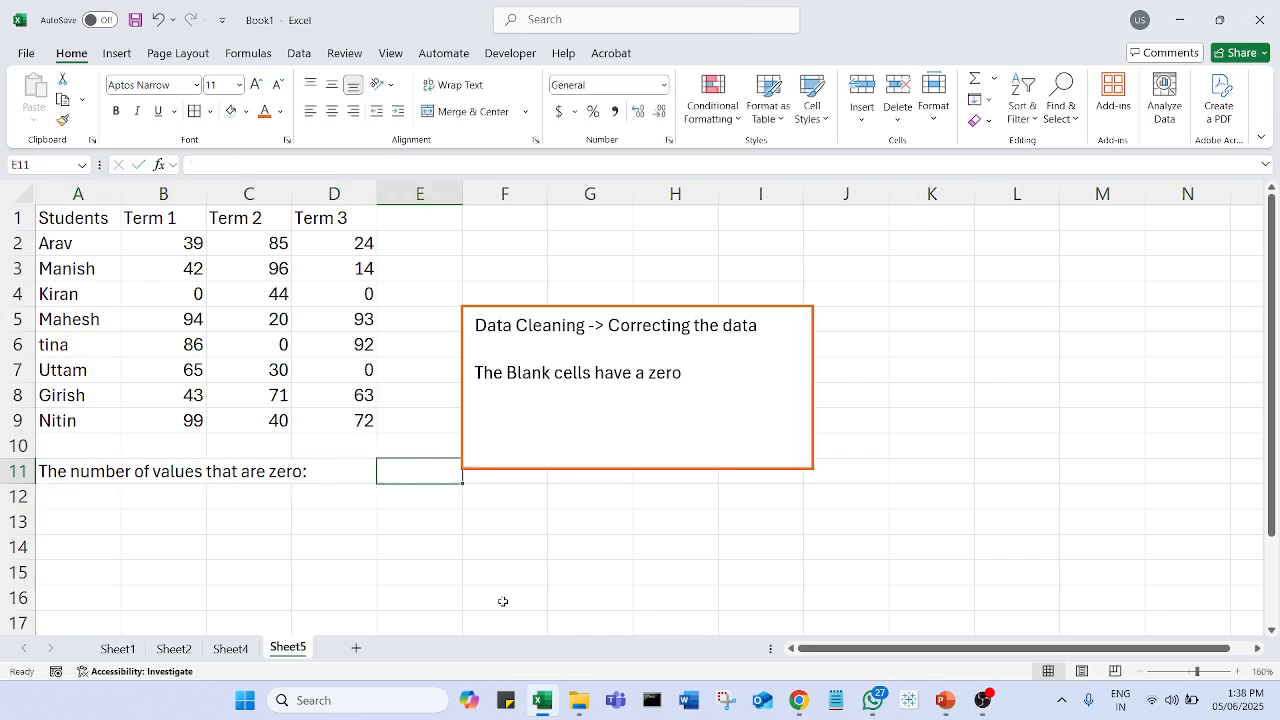
pyautogui.moveTo(674, 307); pyautogui.dragTo(1033, 328)
pyautogui.click(412, 474)
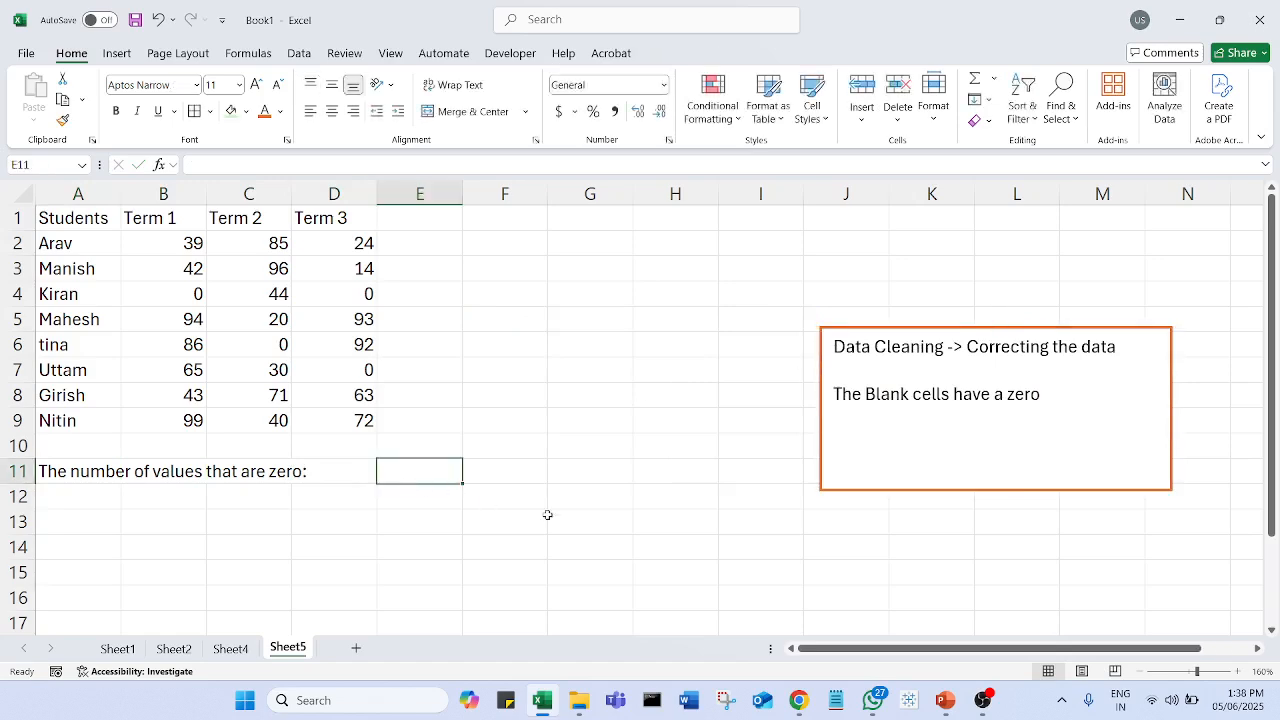
# Enter =COUNTIF(B2:D9,"=0") in E11 to count the zero scores.
pyautogui.write('=countr')
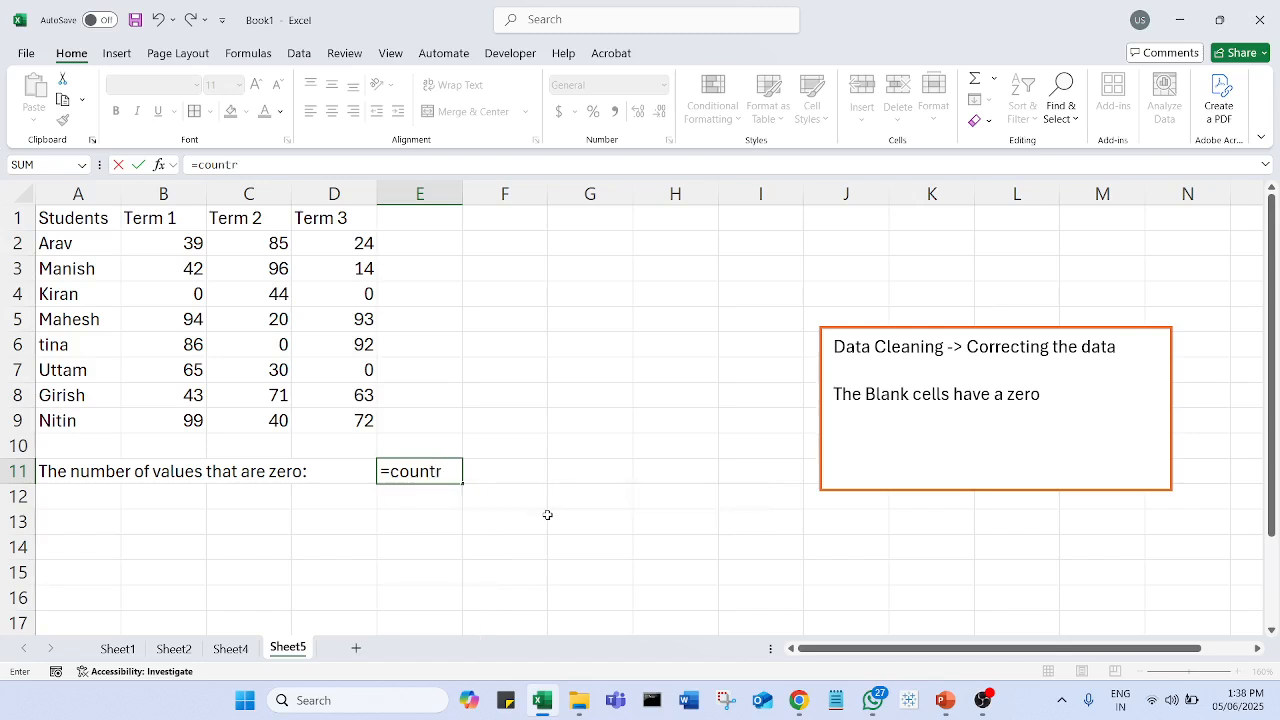
pyautogui.press('BackSpace')
pyautogui.write('if')
pyautogui.press('Tab')
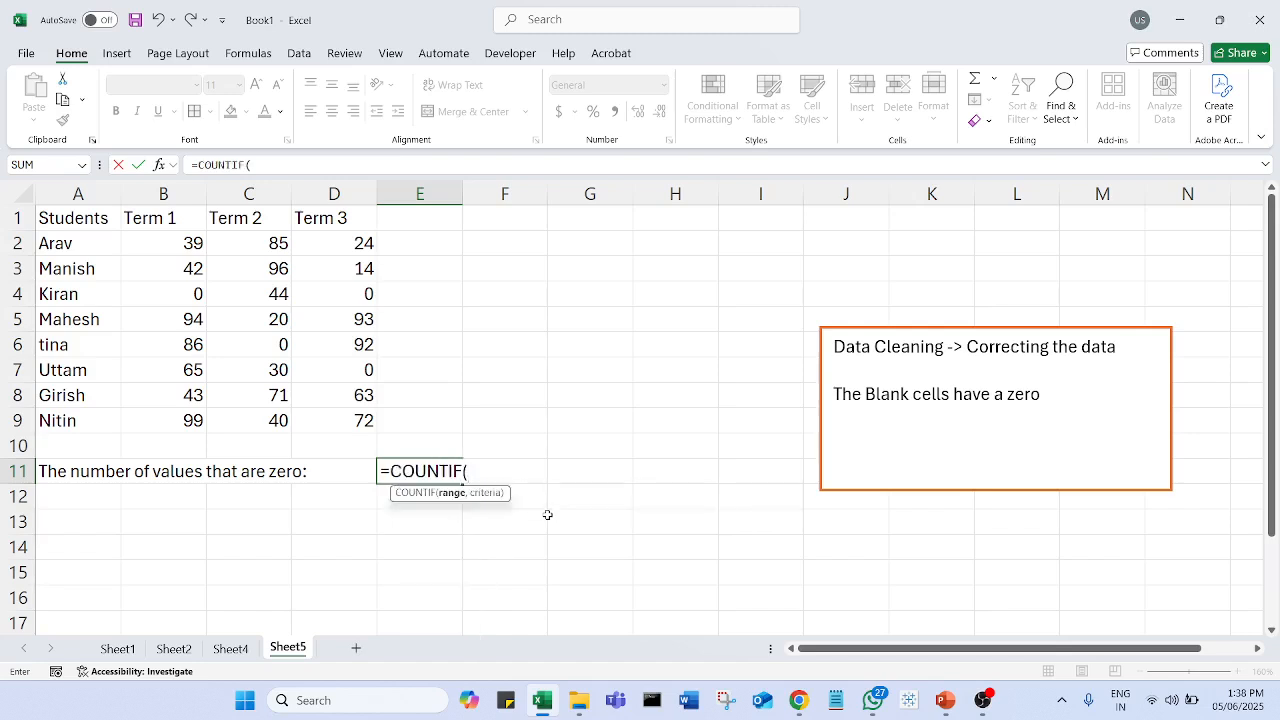
pyautogui.moveTo(202, 251); pyautogui.dragTo(331, 440)
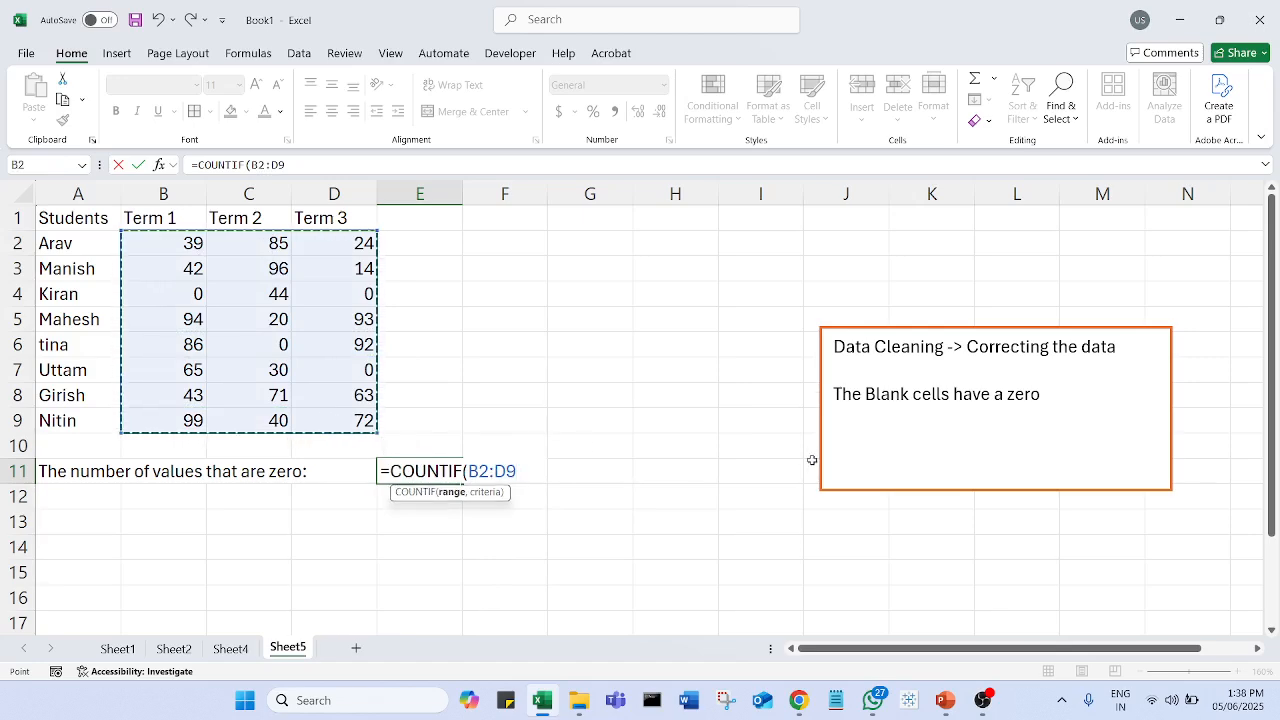
pyautogui.write(',"=')
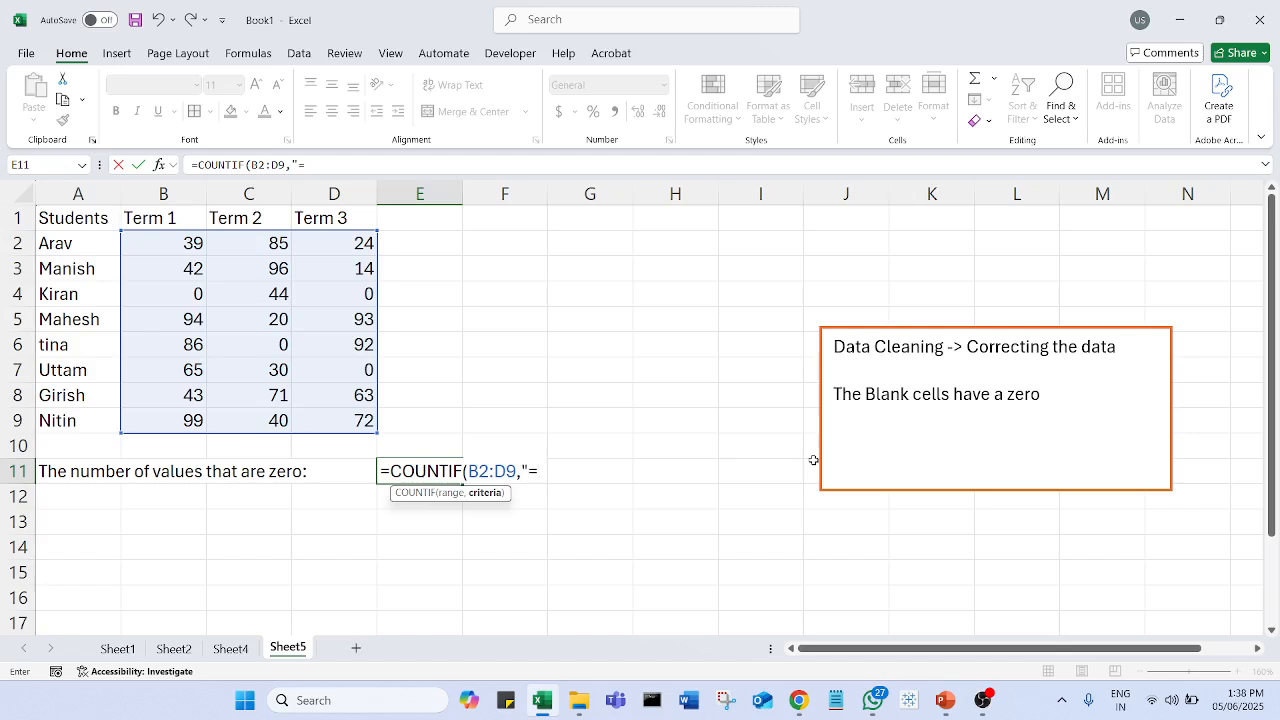
pyautogui.write('0')
pyautogui.write(')')
pyautogui.press('Return')
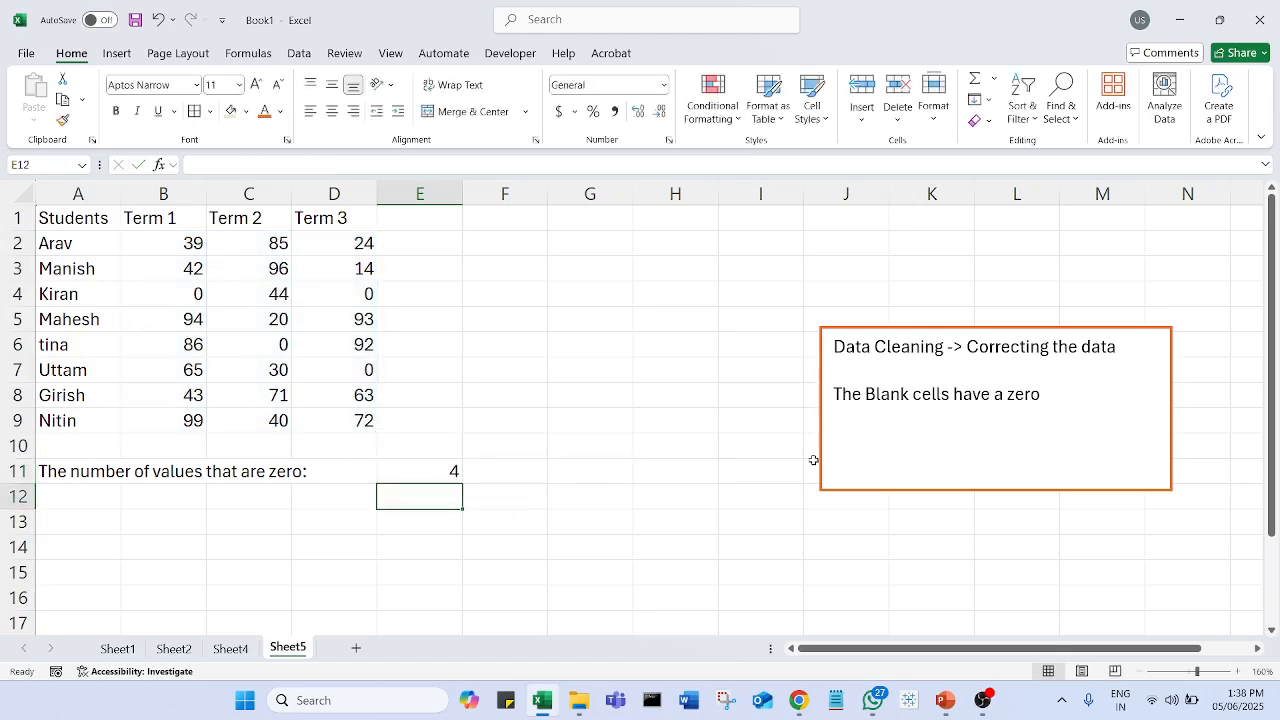
# Review the range and criteria of the COUNTIF formula in E11 without changing it.
pyautogui.click(432, 471)
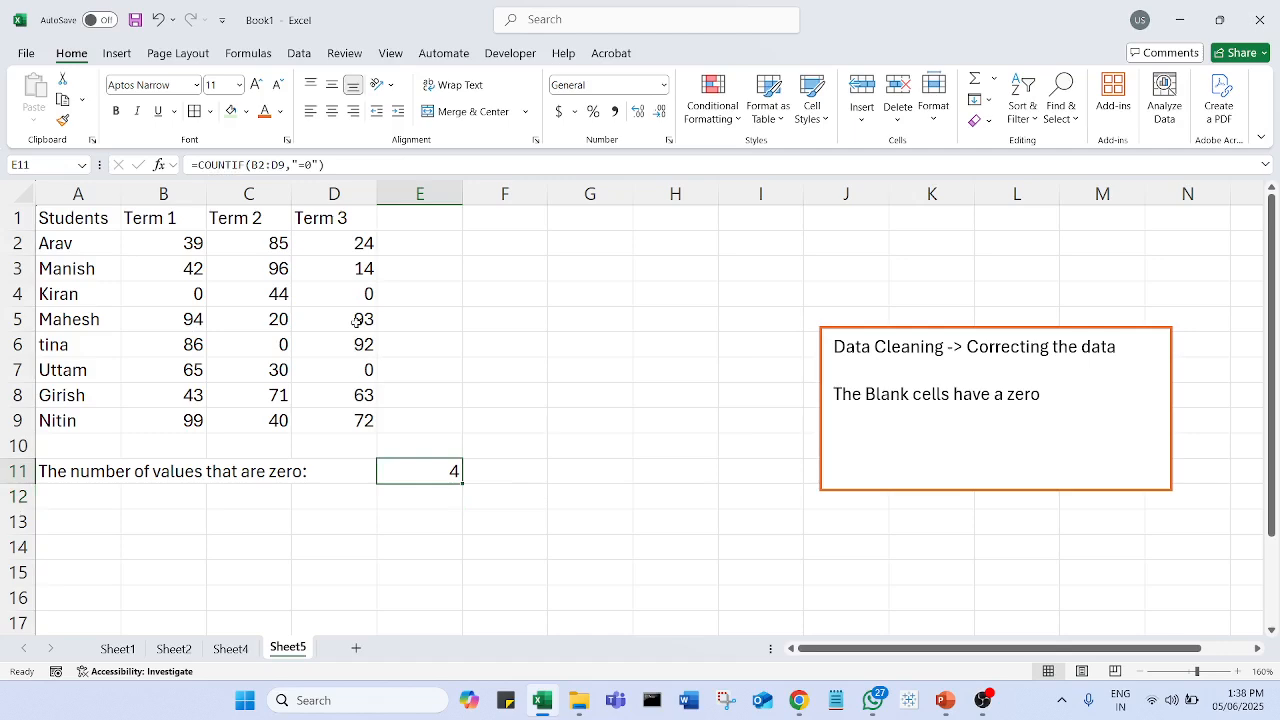
pyautogui.doubleClick(416, 469)
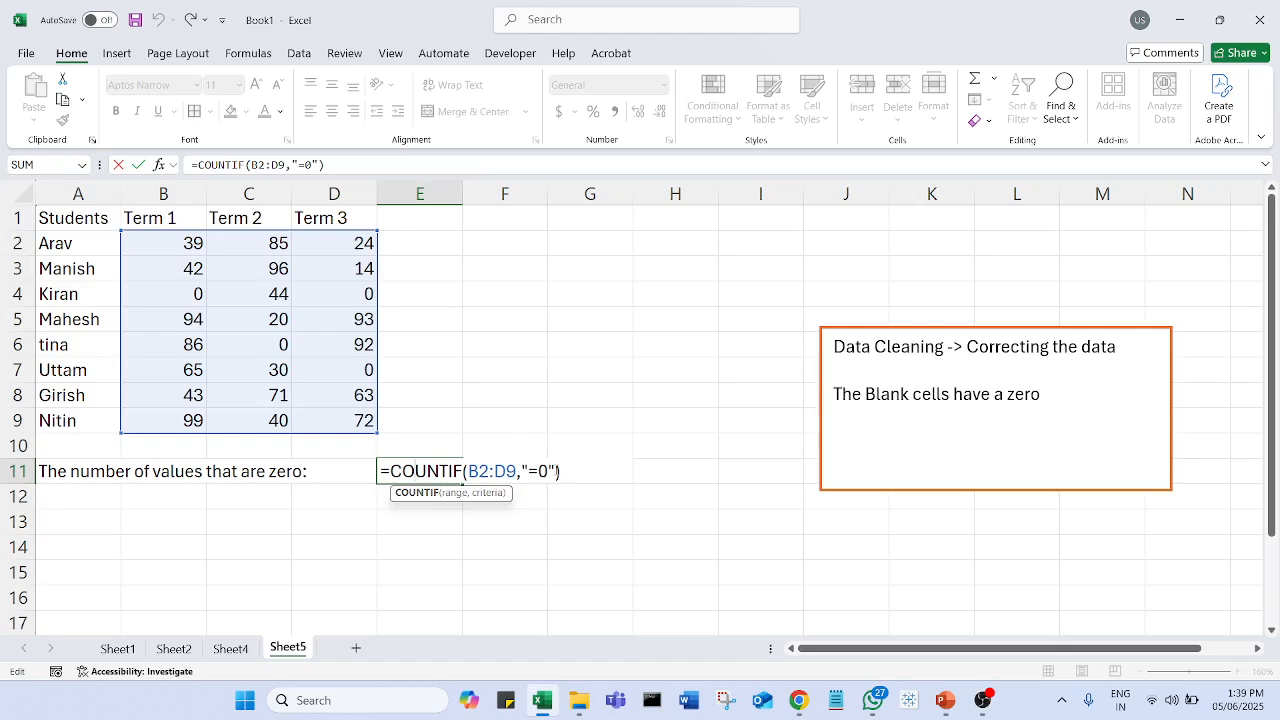
pyautogui.press('Return')
pyautogui.click(631, 463)
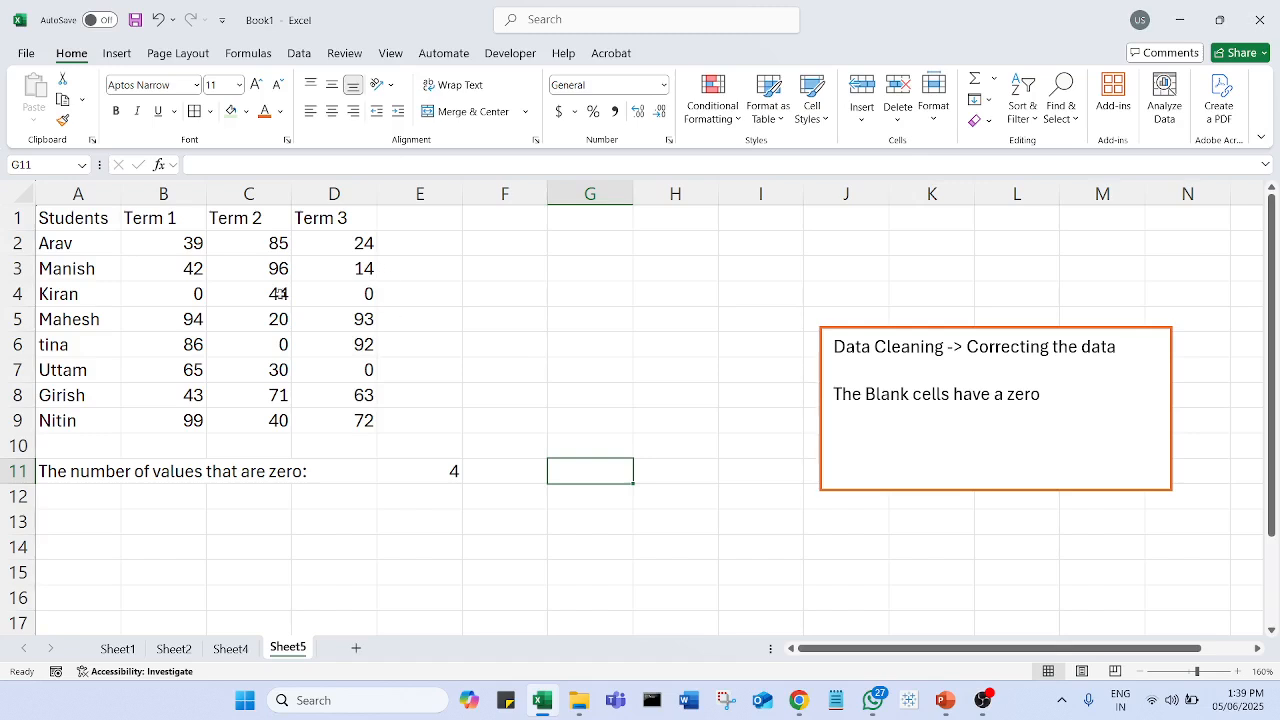
# Add borders to the student table A1:D9 and fill its header row A1:D1 with yellow.
pyautogui.click(87, 221)
pyautogui.moveTo(87, 221); pyautogui.dragTo(331, 417)
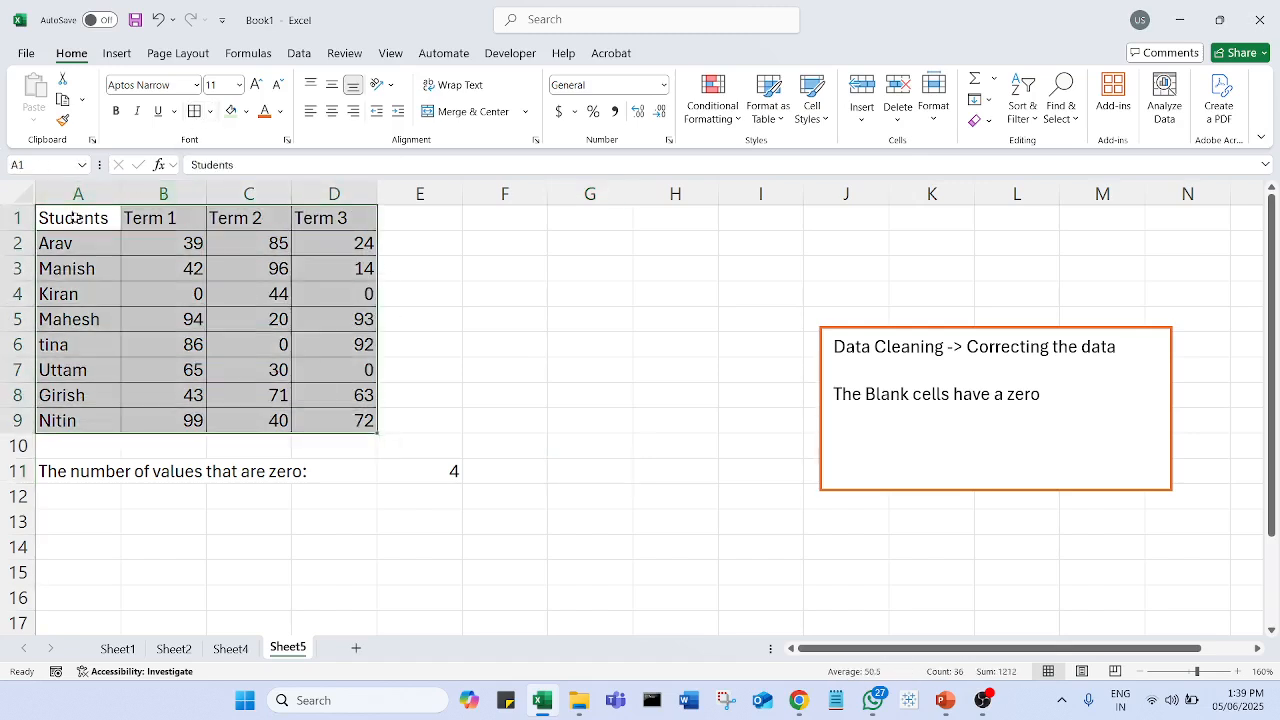
pyautogui.moveTo(76, 218); pyautogui.dragTo(373, 224)
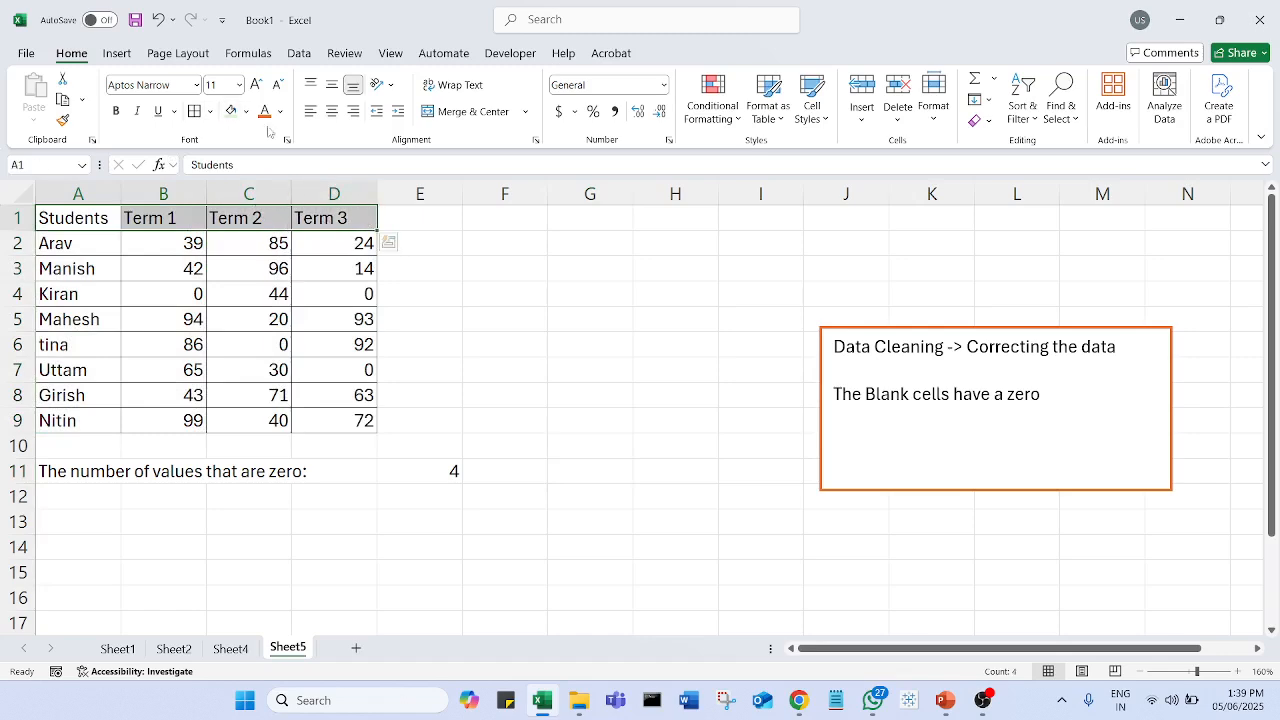
pyautogui.click(246, 111)
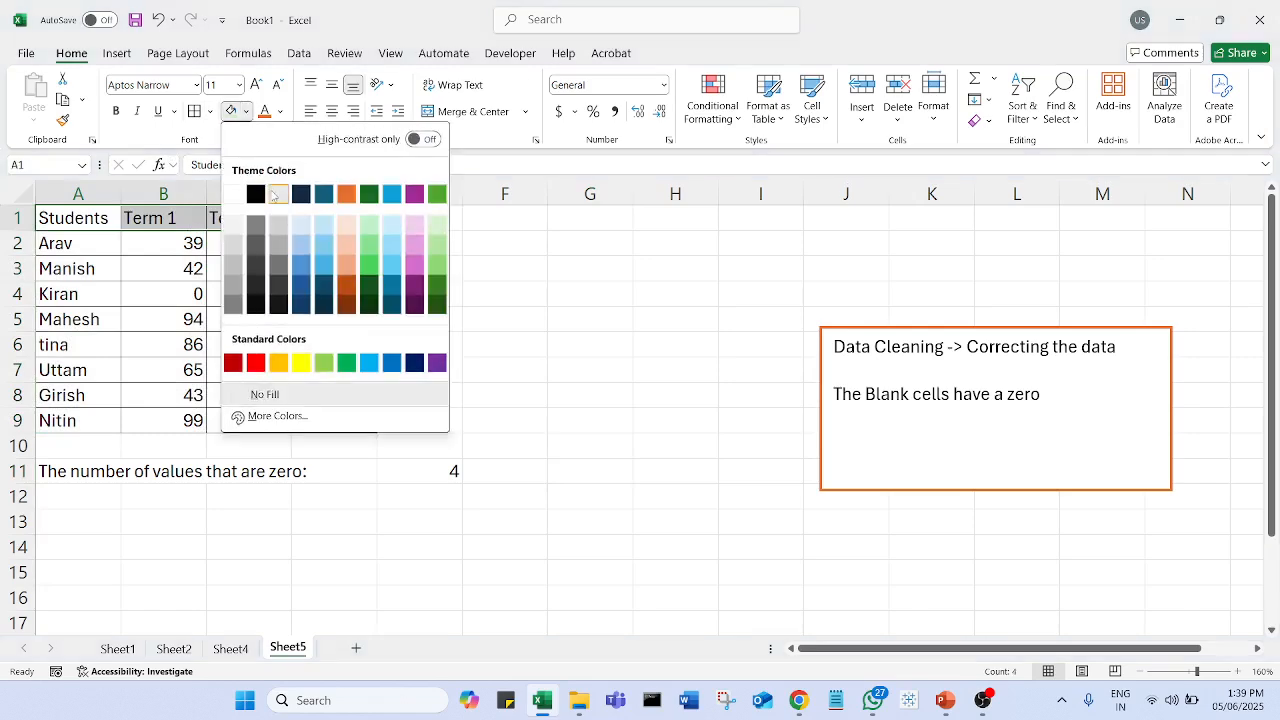
pyautogui.click(301, 362)
pyautogui.click(565, 368)
# Apply borders to the label cell A11.
pyautogui.click(80, 470)
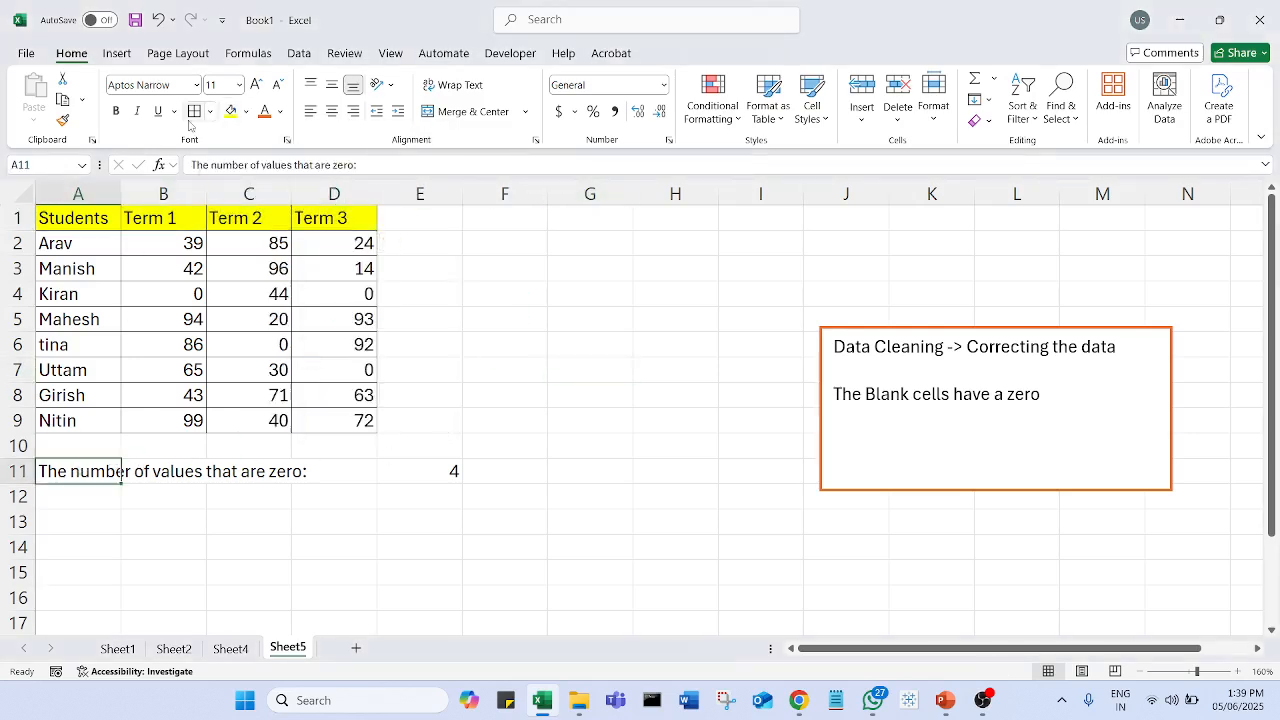
pyautogui.click(508, 376)
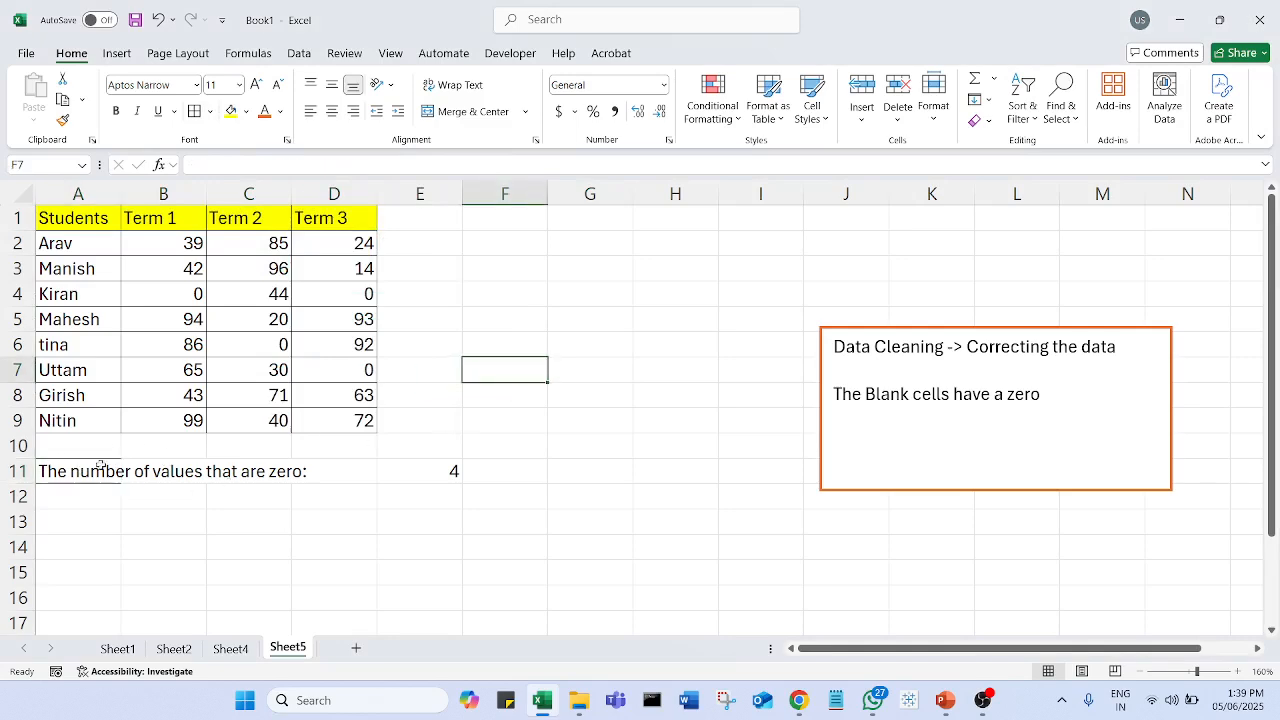
pyautogui.click(562, 475)
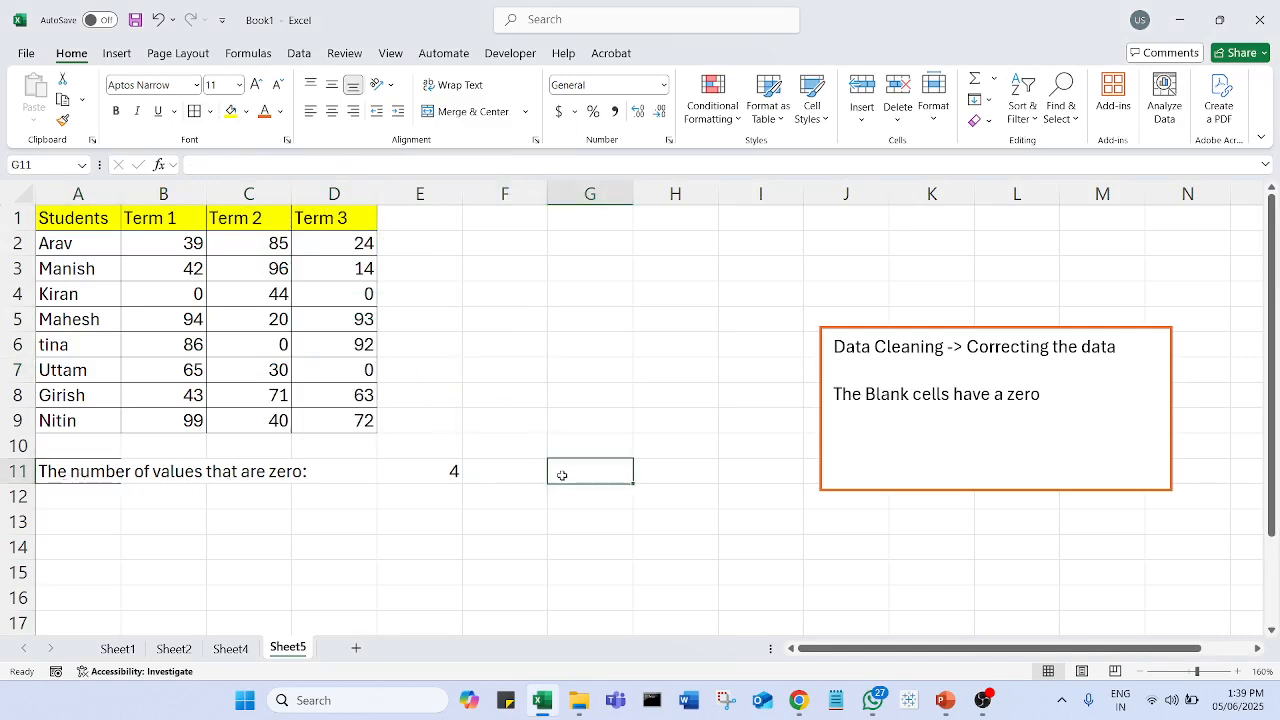